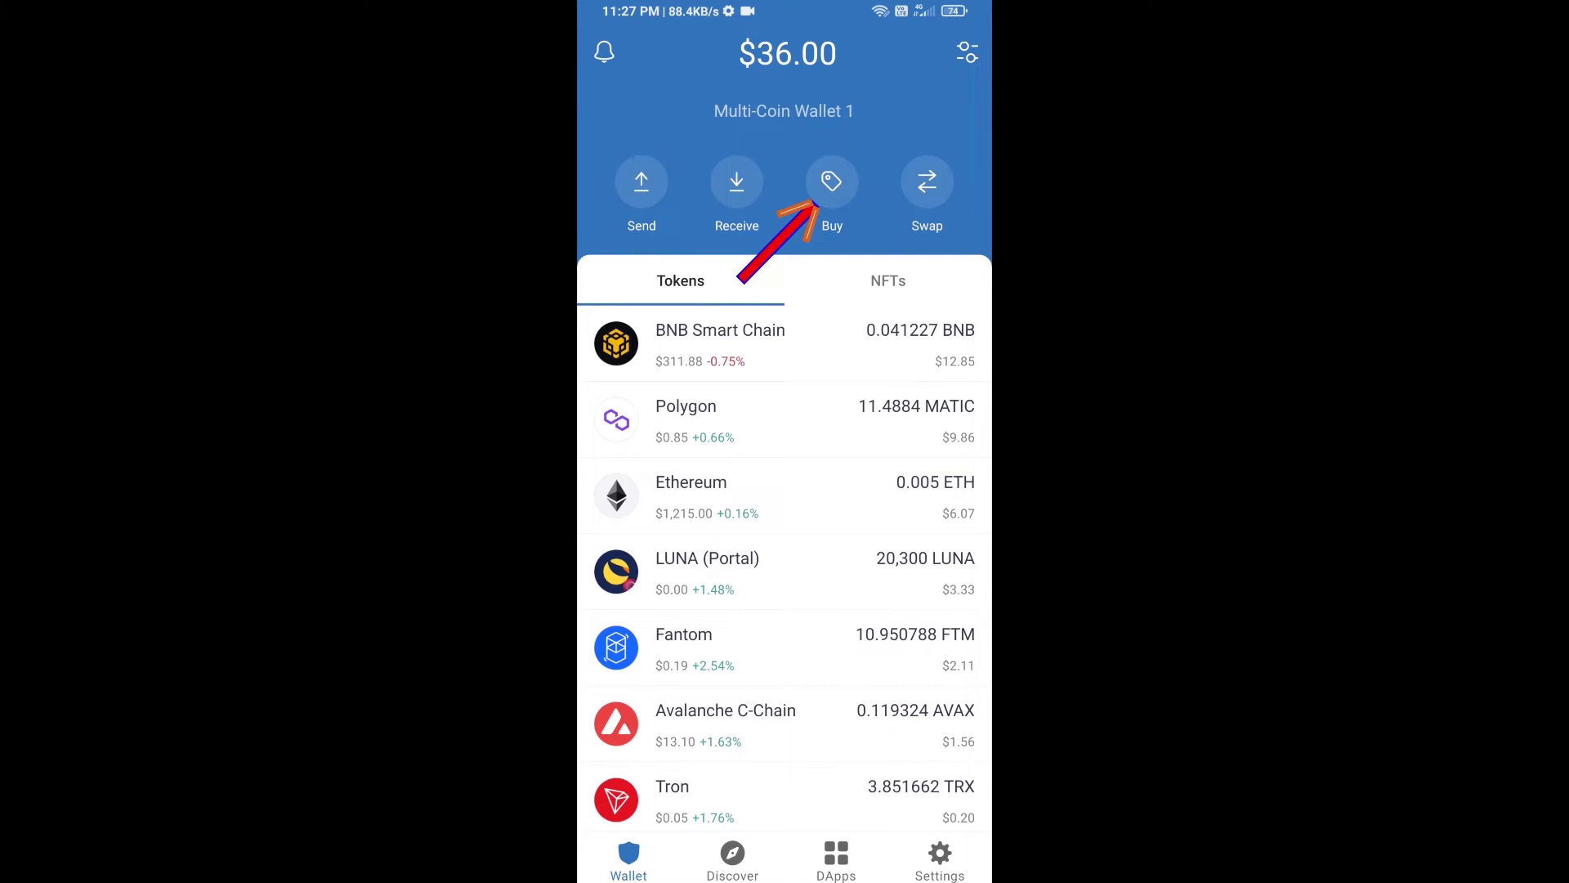
# Step: Start a $50 coin purchase, then abandon it and return to wallet home
pyautogui.click(831, 184)
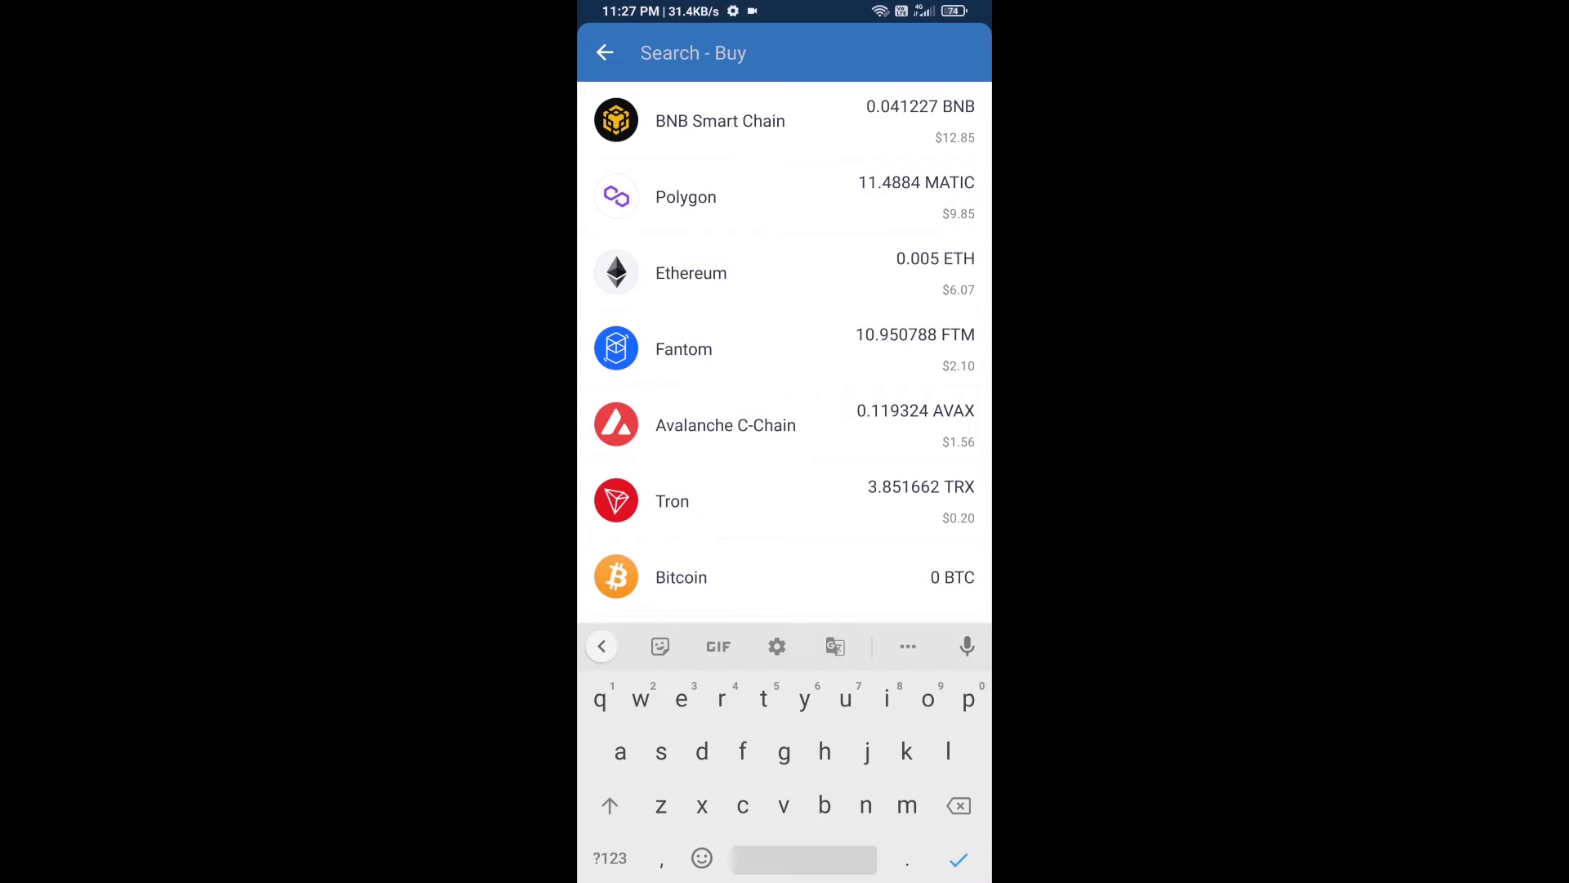
pyautogui.write('bnb')
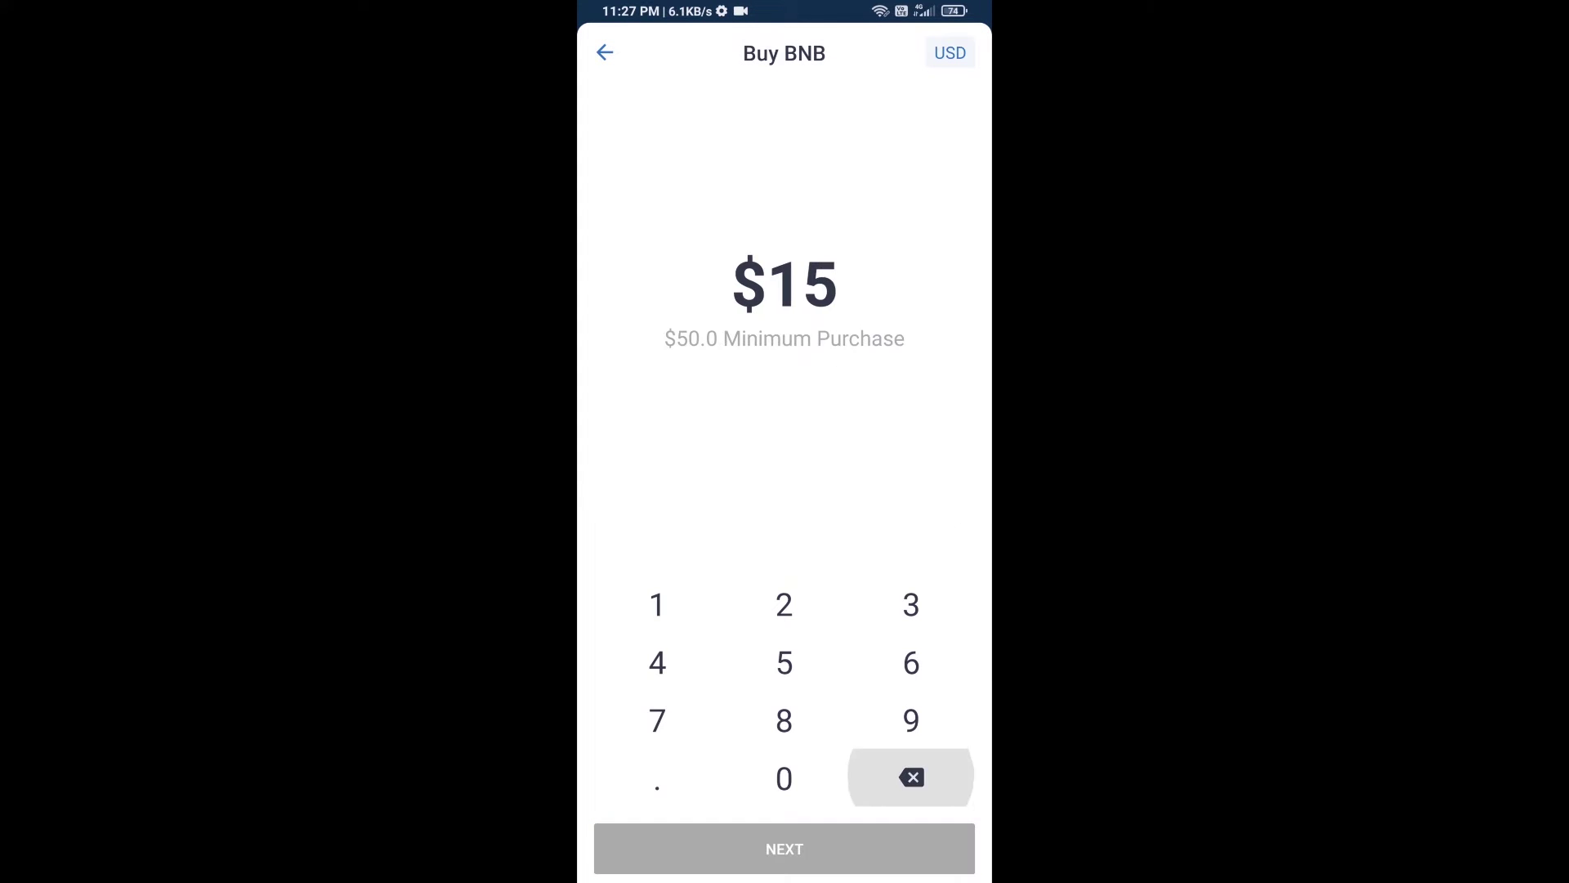
pyautogui.click(784, 661)
pyautogui.click(784, 779)
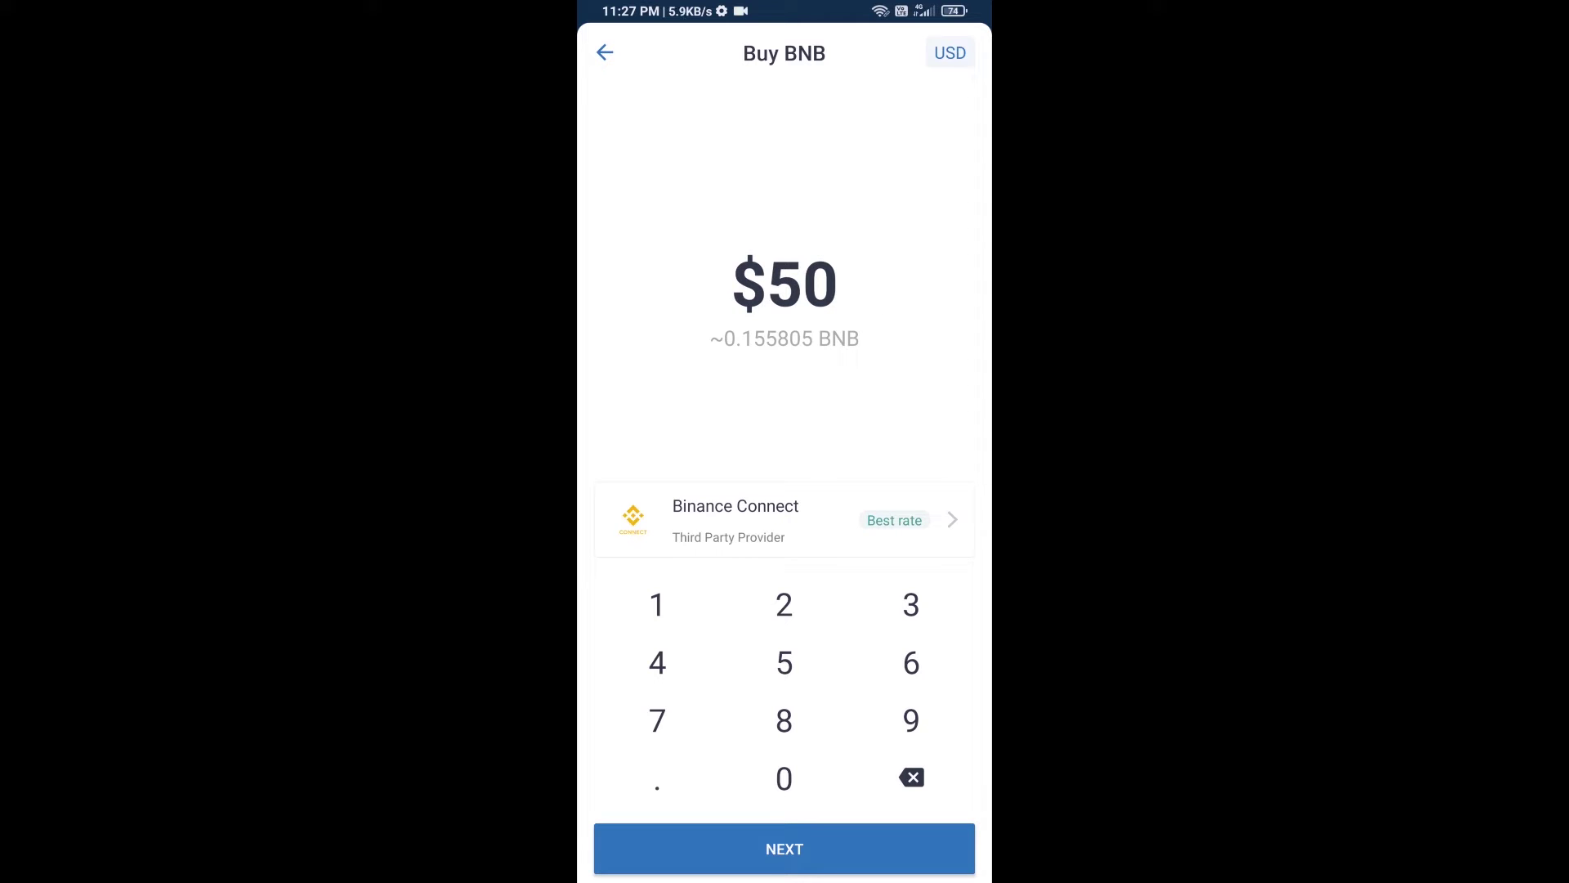
pyautogui.click(604, 51)
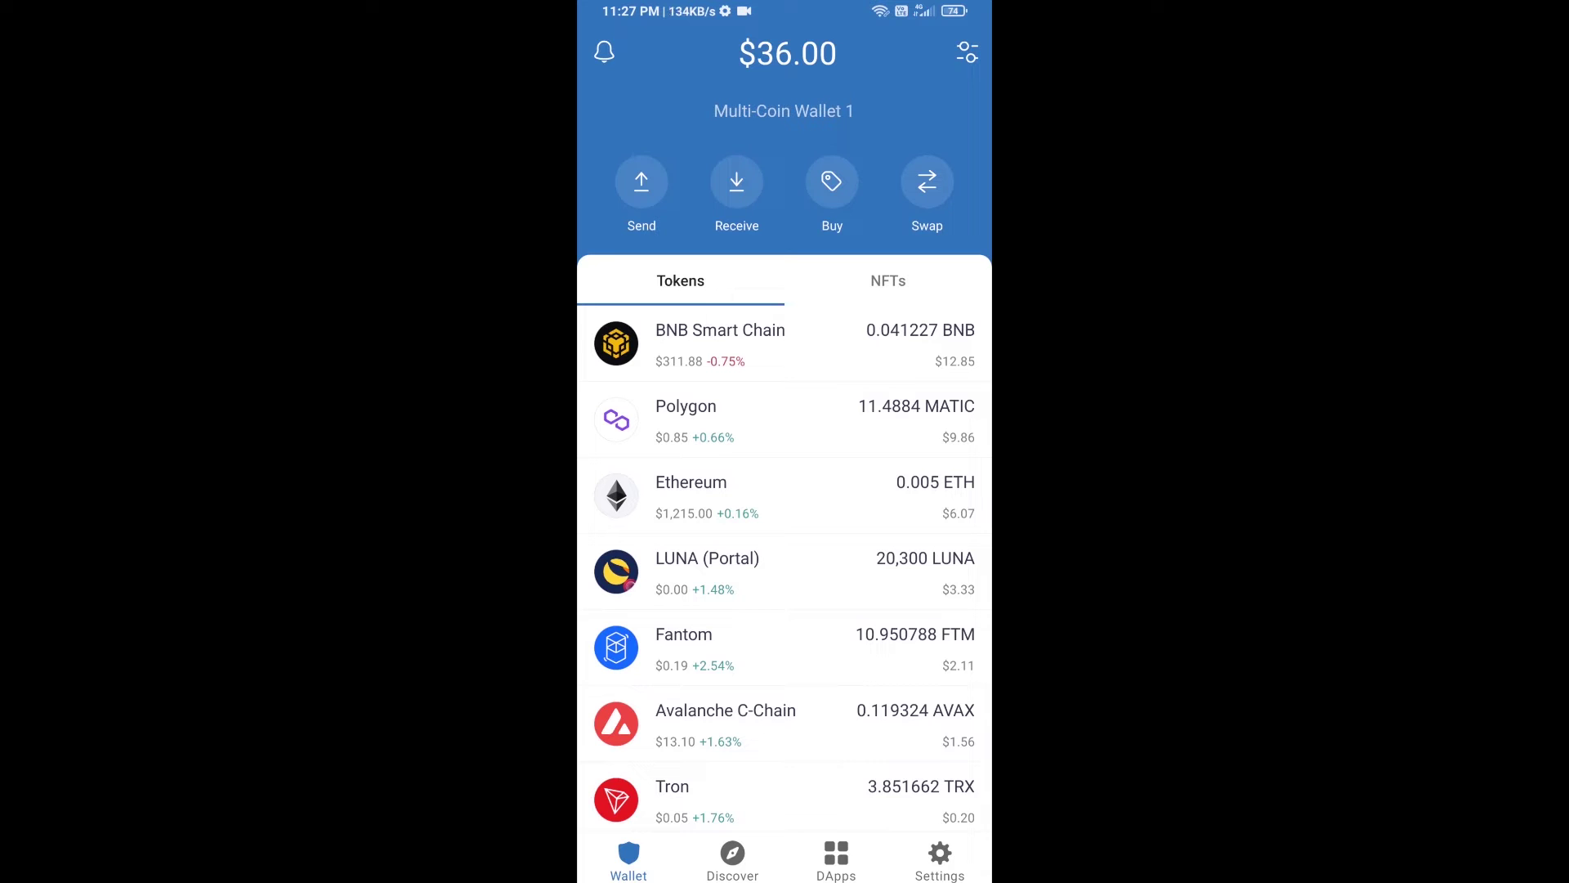
# Step: Check BNB Smart Chain's details and receive address, then go to the DApps page
pyautogui.click(720, 344)
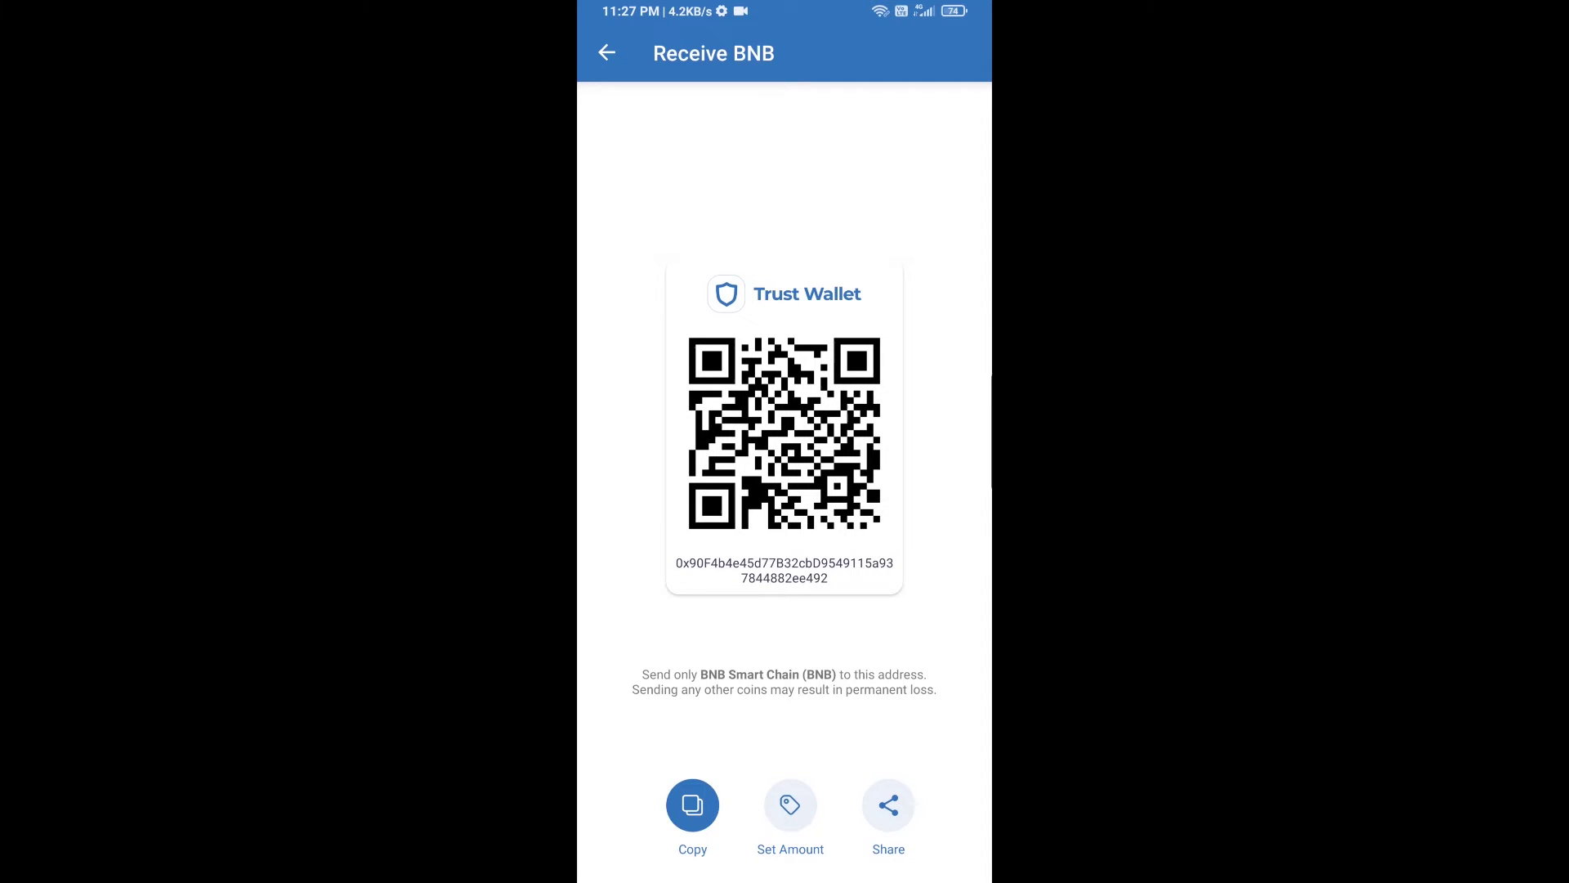
pyautogui.click(607, 53)
pyautogui.click(607, 53)
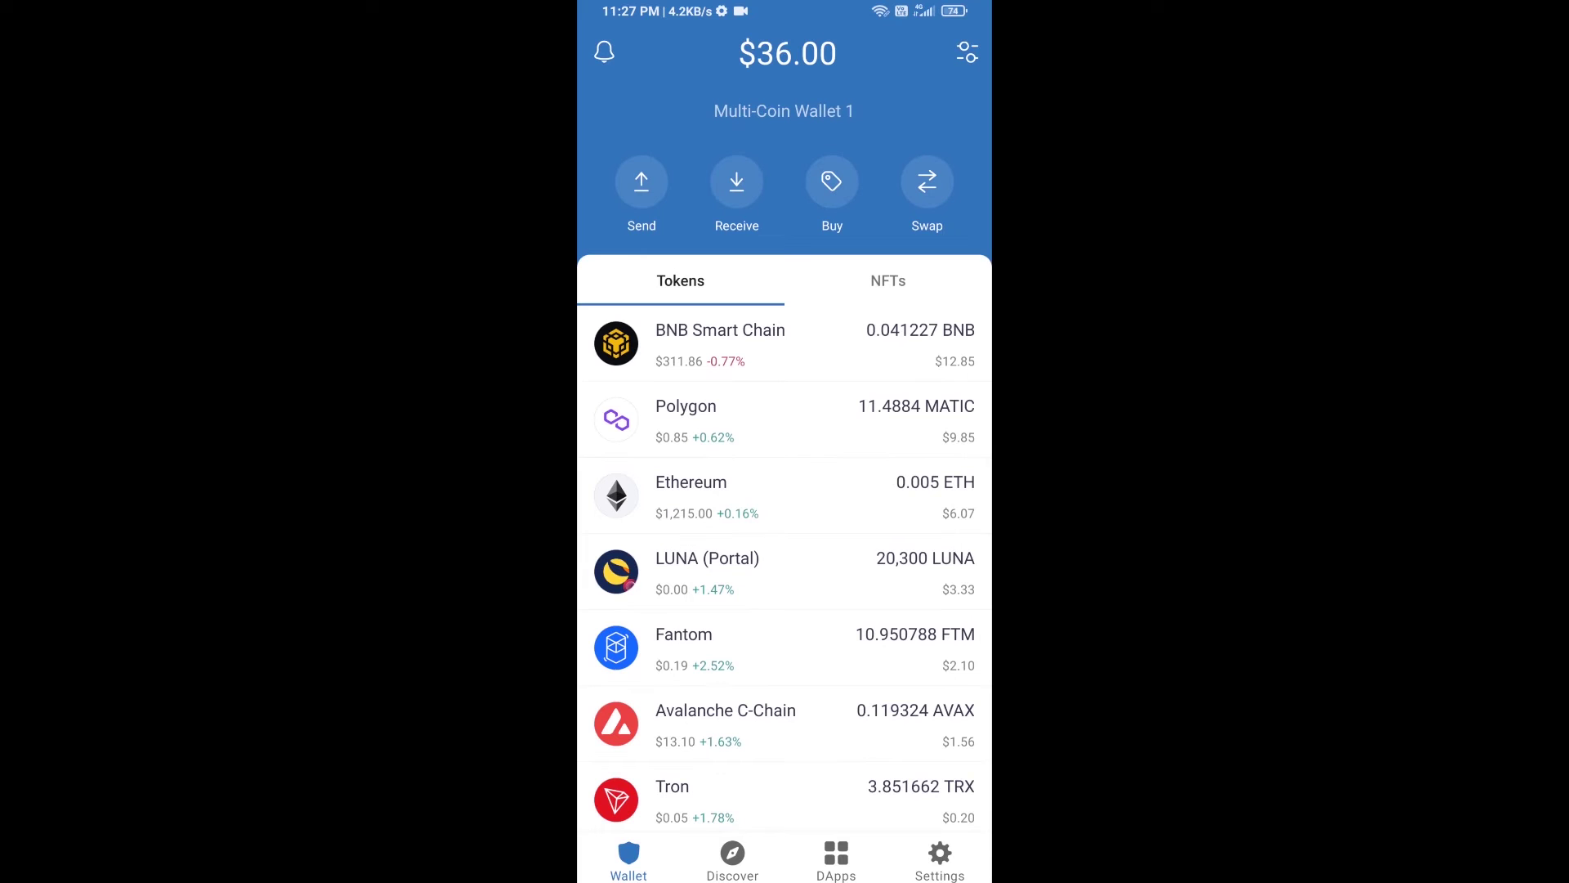
pyautogui.click(837, 861)
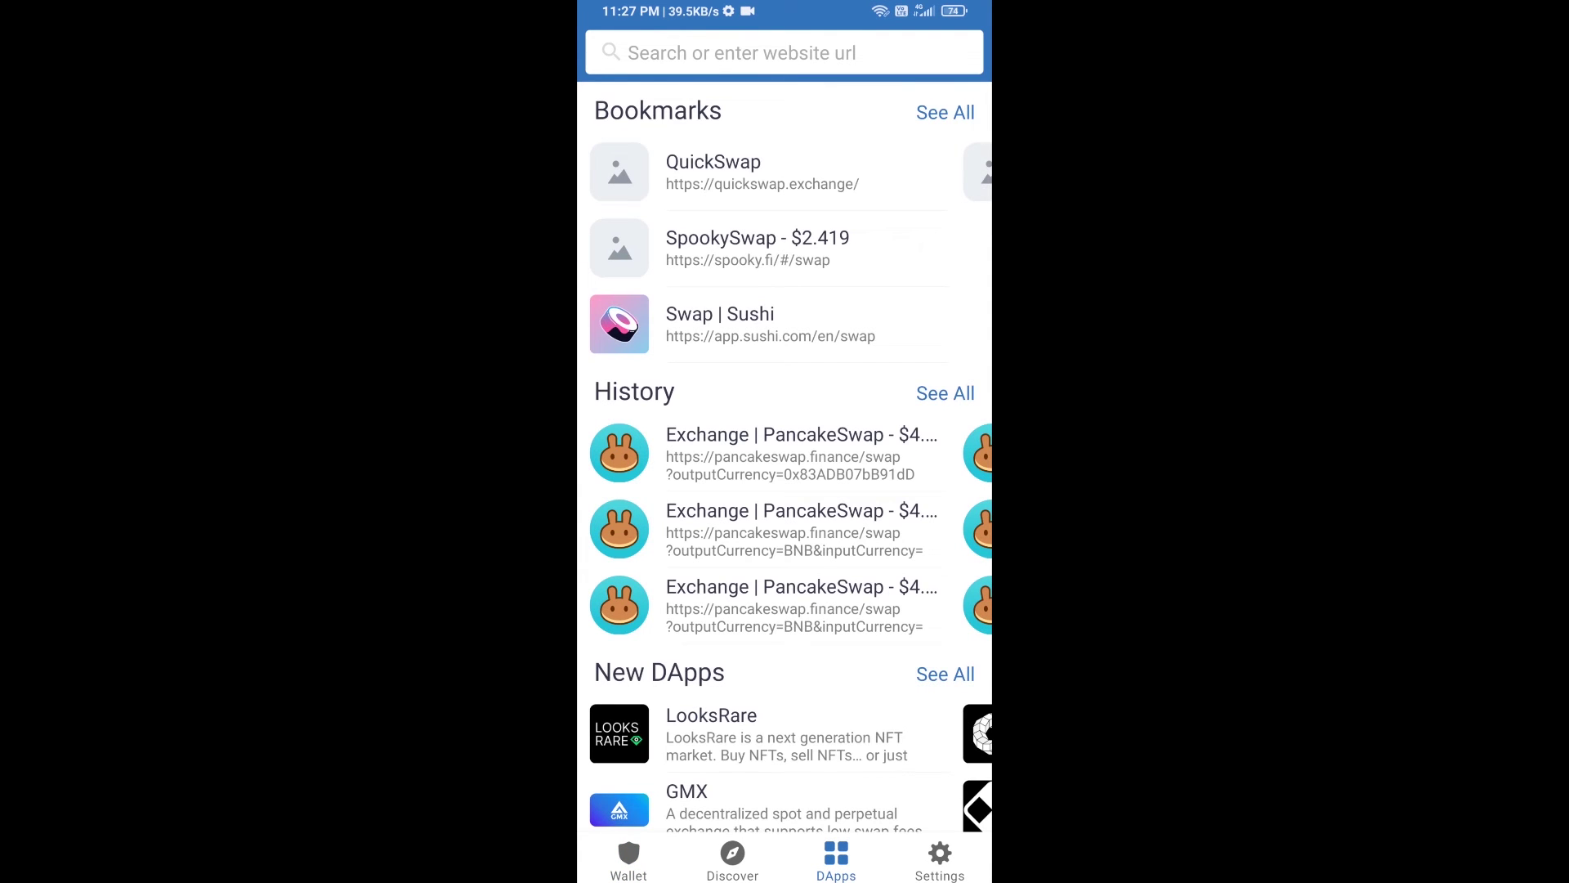
pyautogui.scroll(-5, 784, 456)
pyautogui.scroll(-3, 784, 457)
pyautogui.scroll(-3, 784, 457)
pyautogui.scroll(-3, 785, 456)
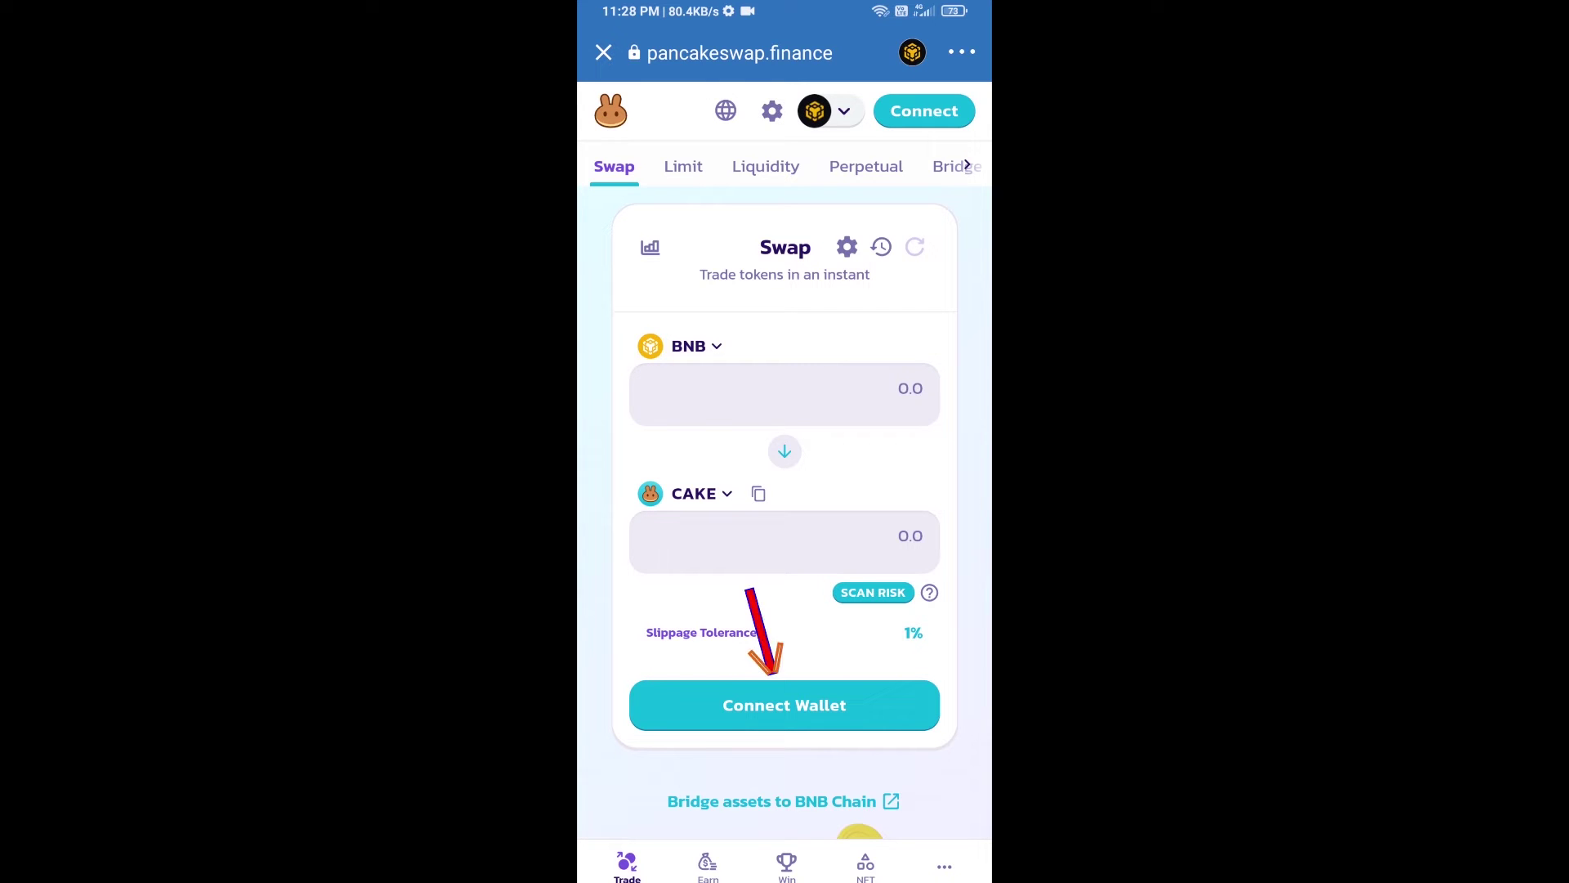
# Step: Connect the Trust Wallet account to PancakeSwap through Connect Wallet
pyautogui.click(784, 704)
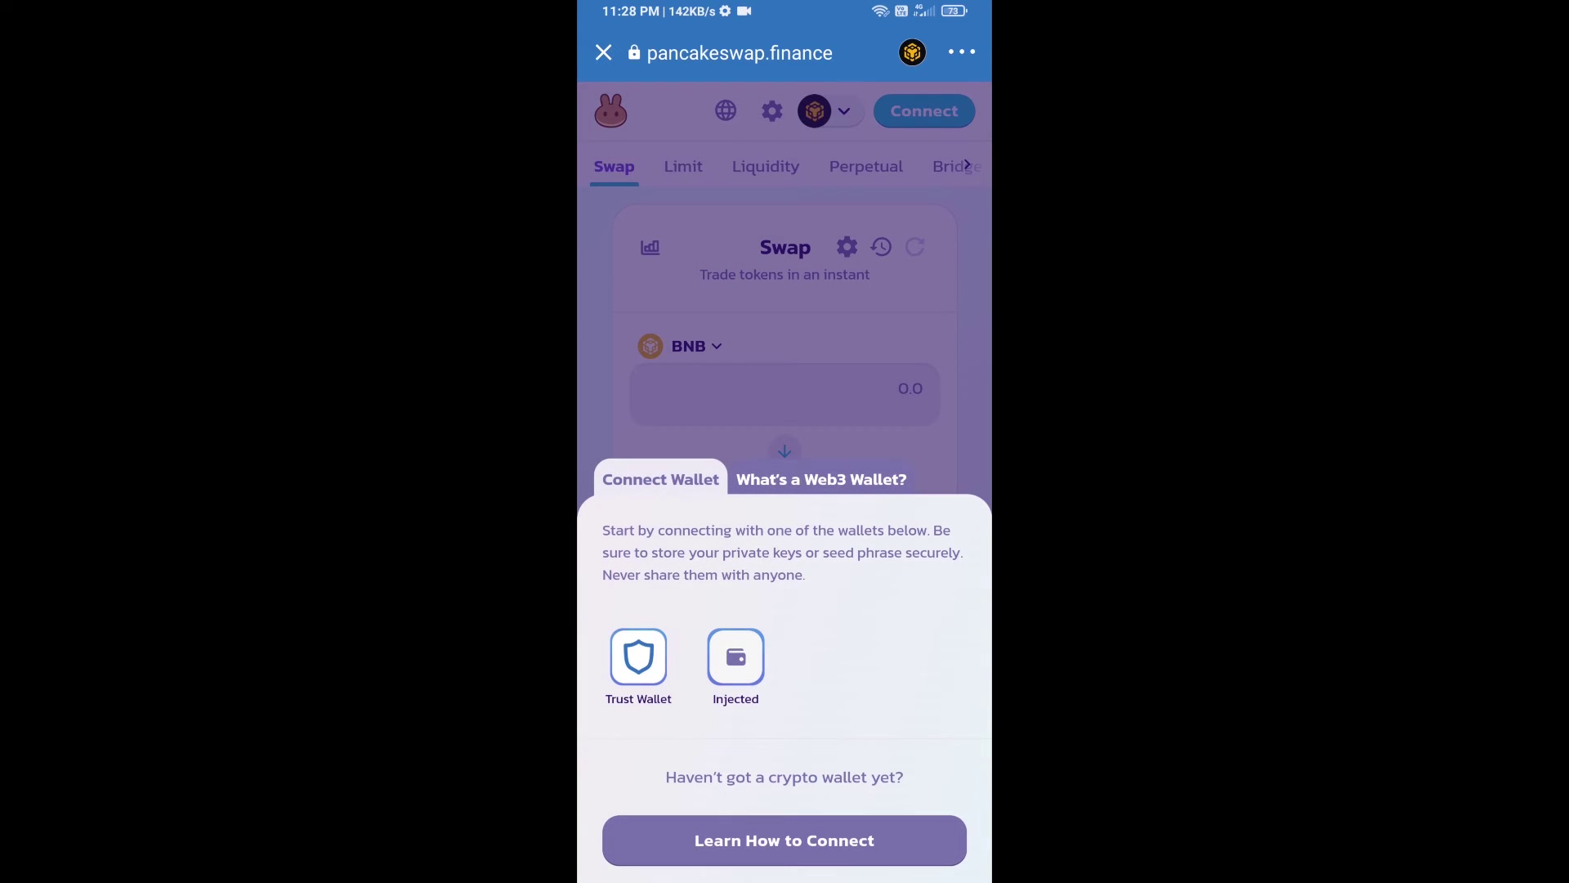
pyautogui.click(637, 657)
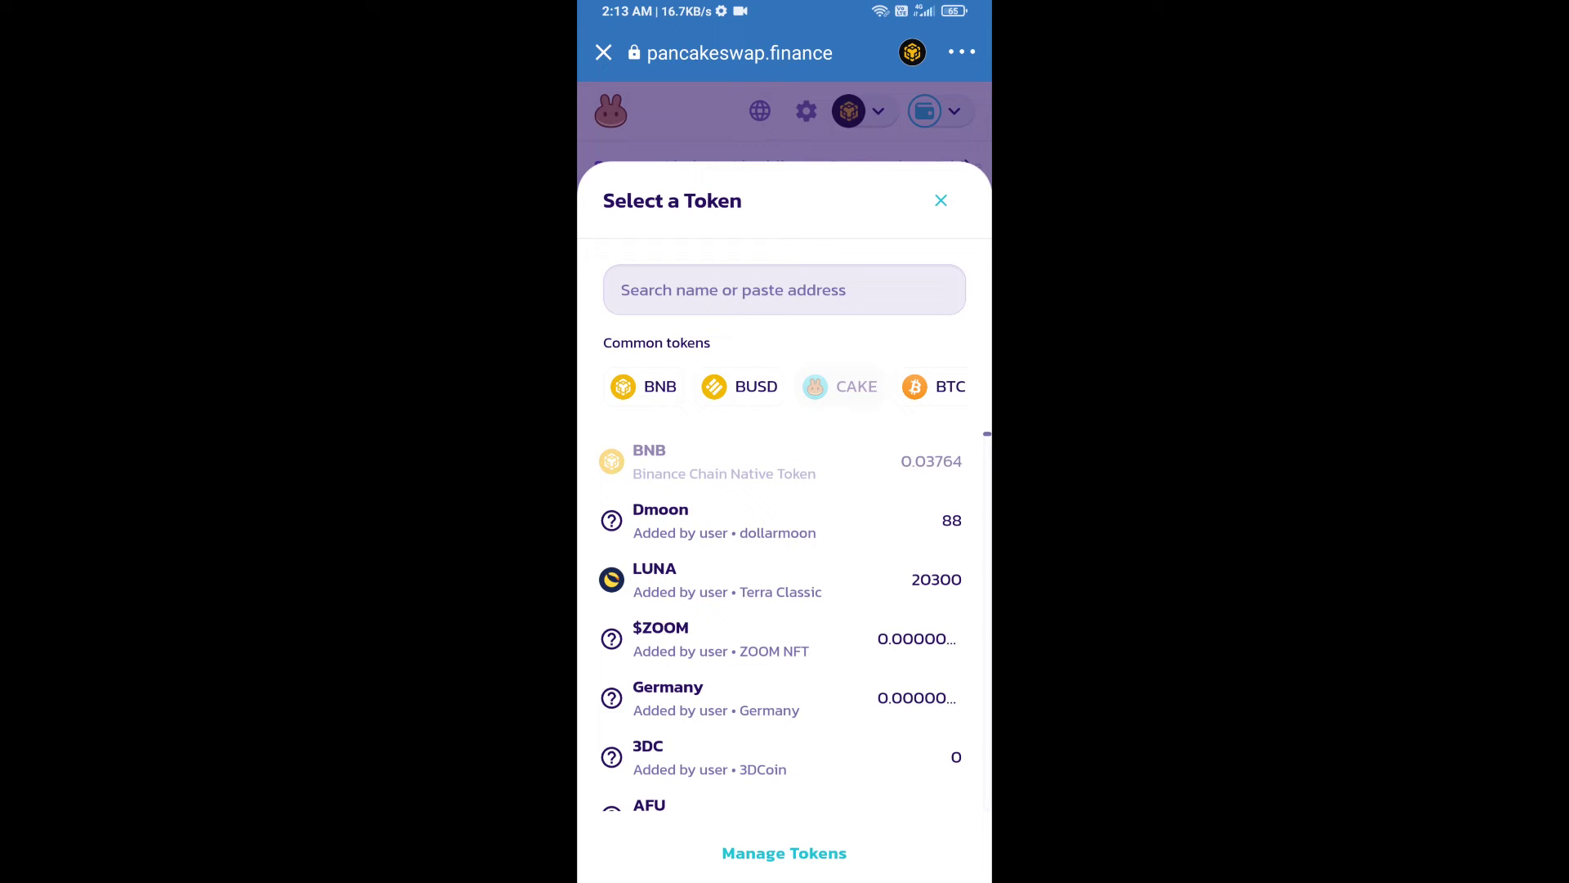
# Step: Copy the AMT contract address from Chrome's CoinGecko page and return to Trust Wallet
pyautogui.hotkey('alt', 'Tab')
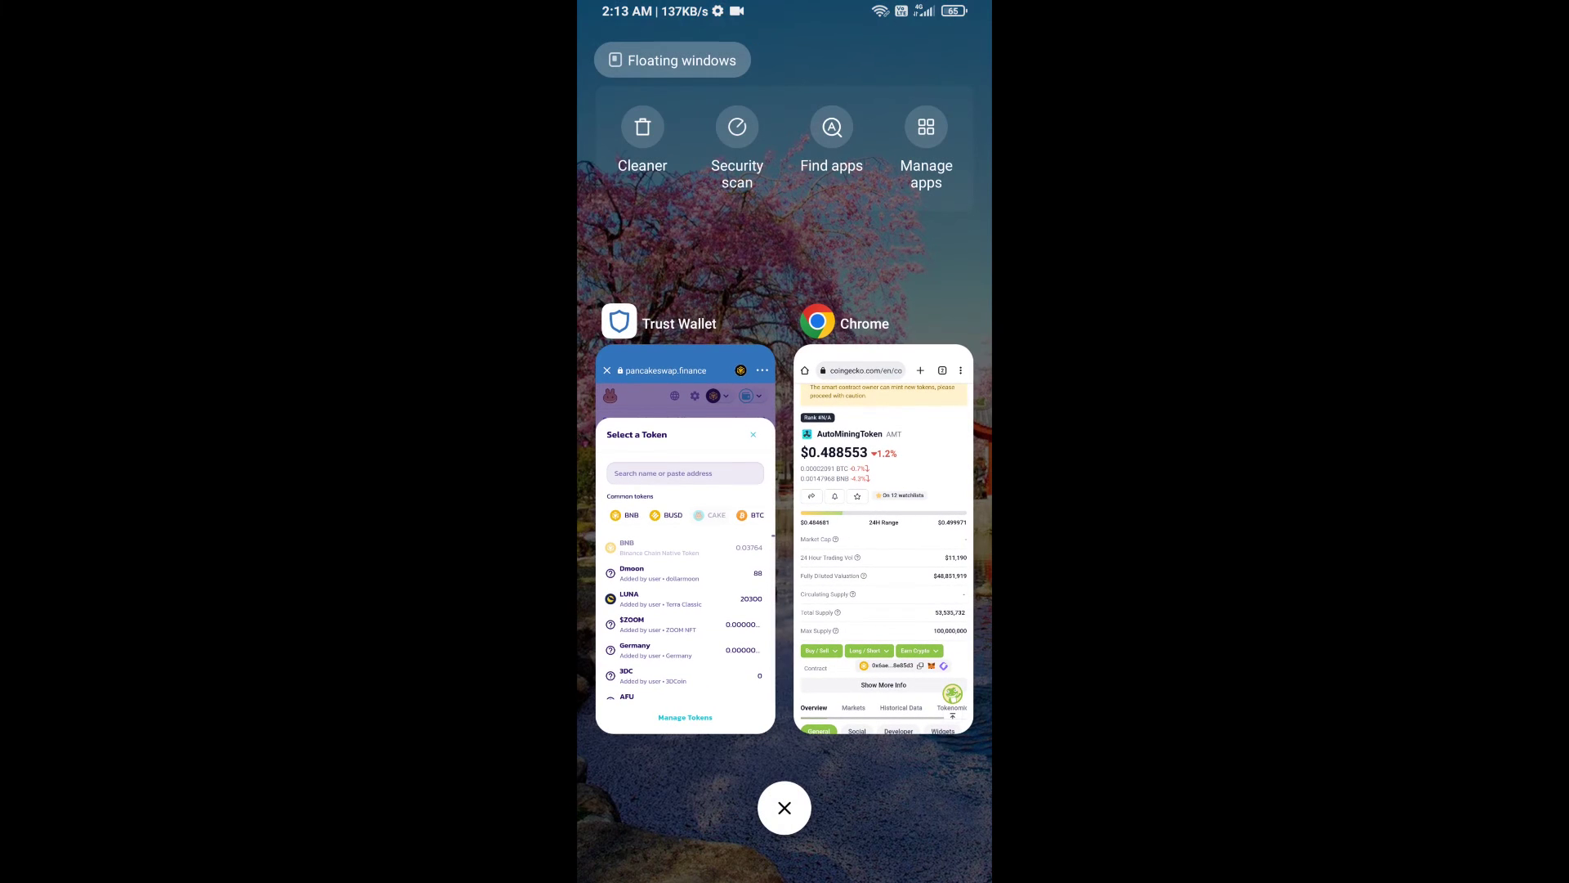
pyautogui.click(882, 539)
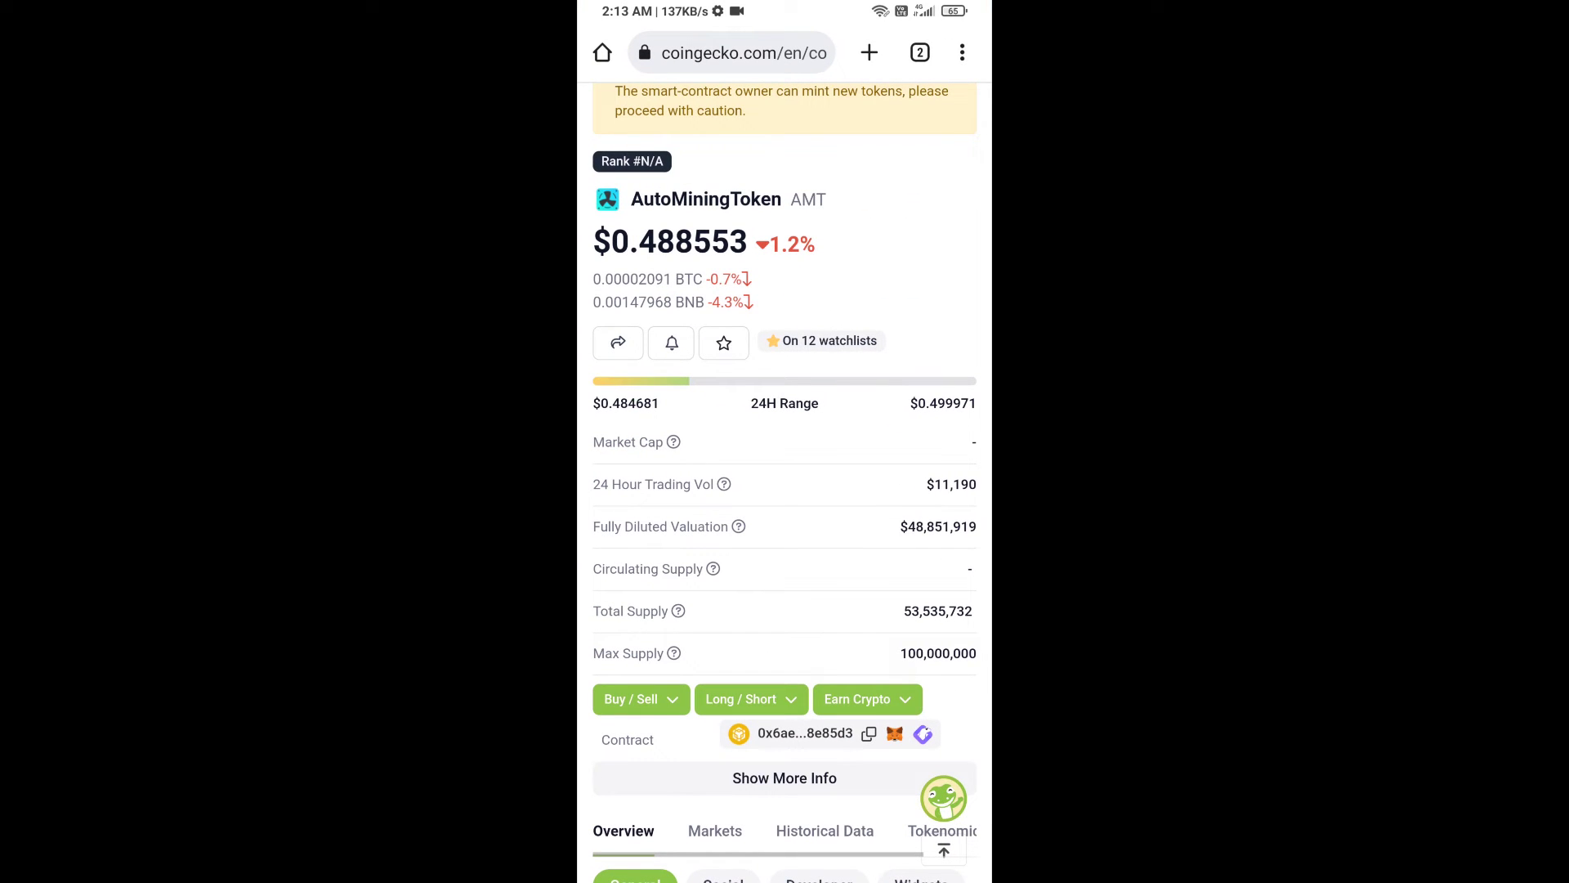
pyautogui.click(868, 734)
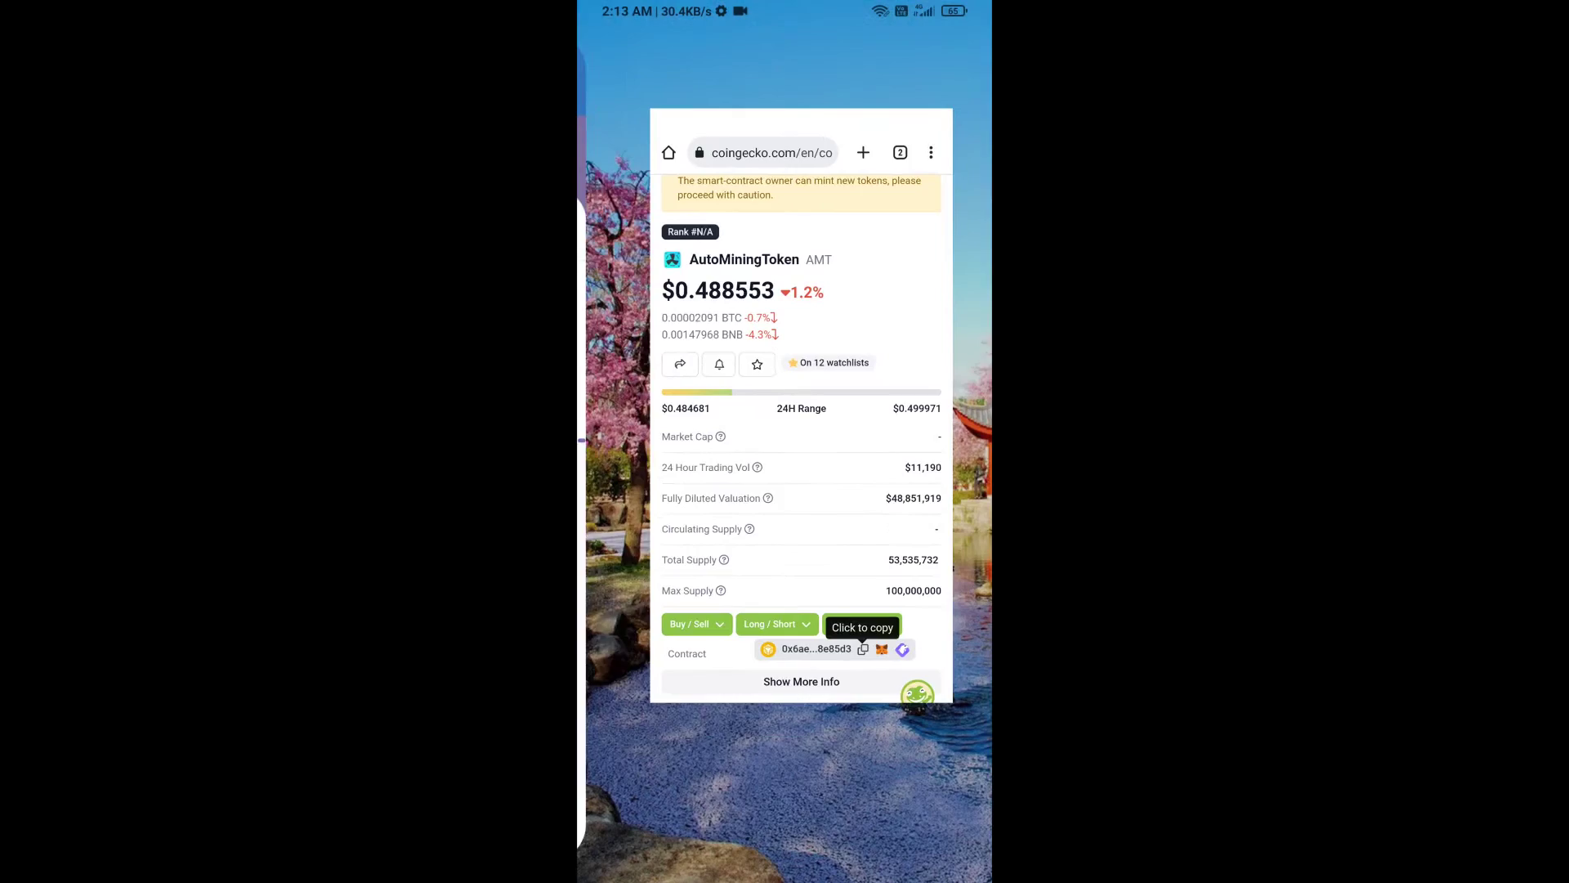
pyautogui.click(868, 527)
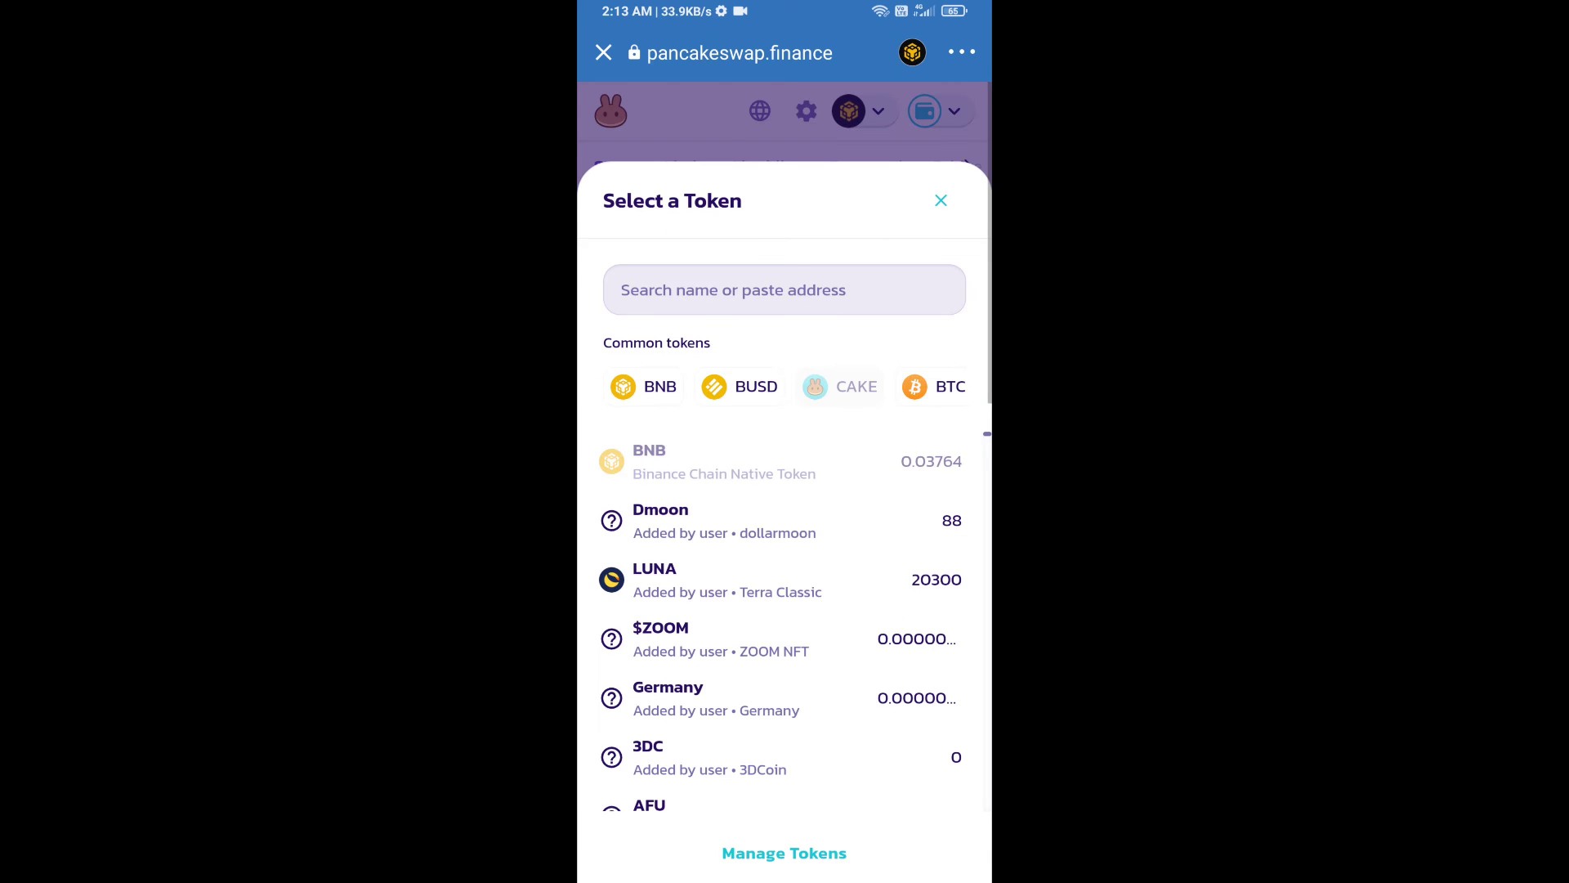
# Step: Paste the AMT contract address into token search and import it, accepting the risk warning
pyautogui.click(785, 289)
pyautogui.click(625, 289)
pyautogui.click(630, 241)
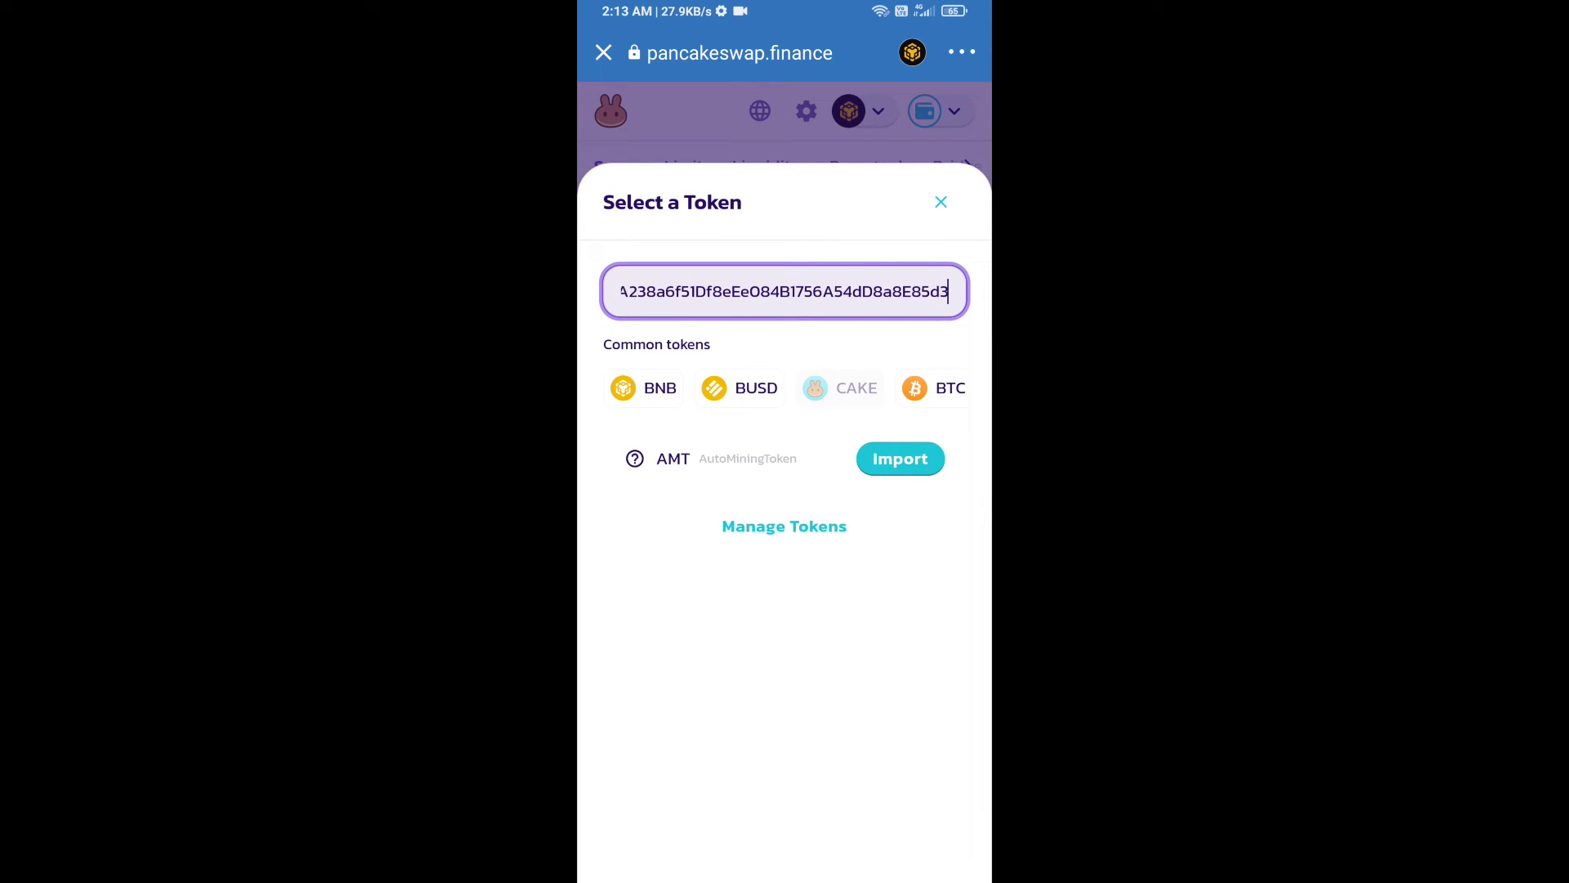
pyautogui.click(900, 457)
pyautogui.click(619, 718)
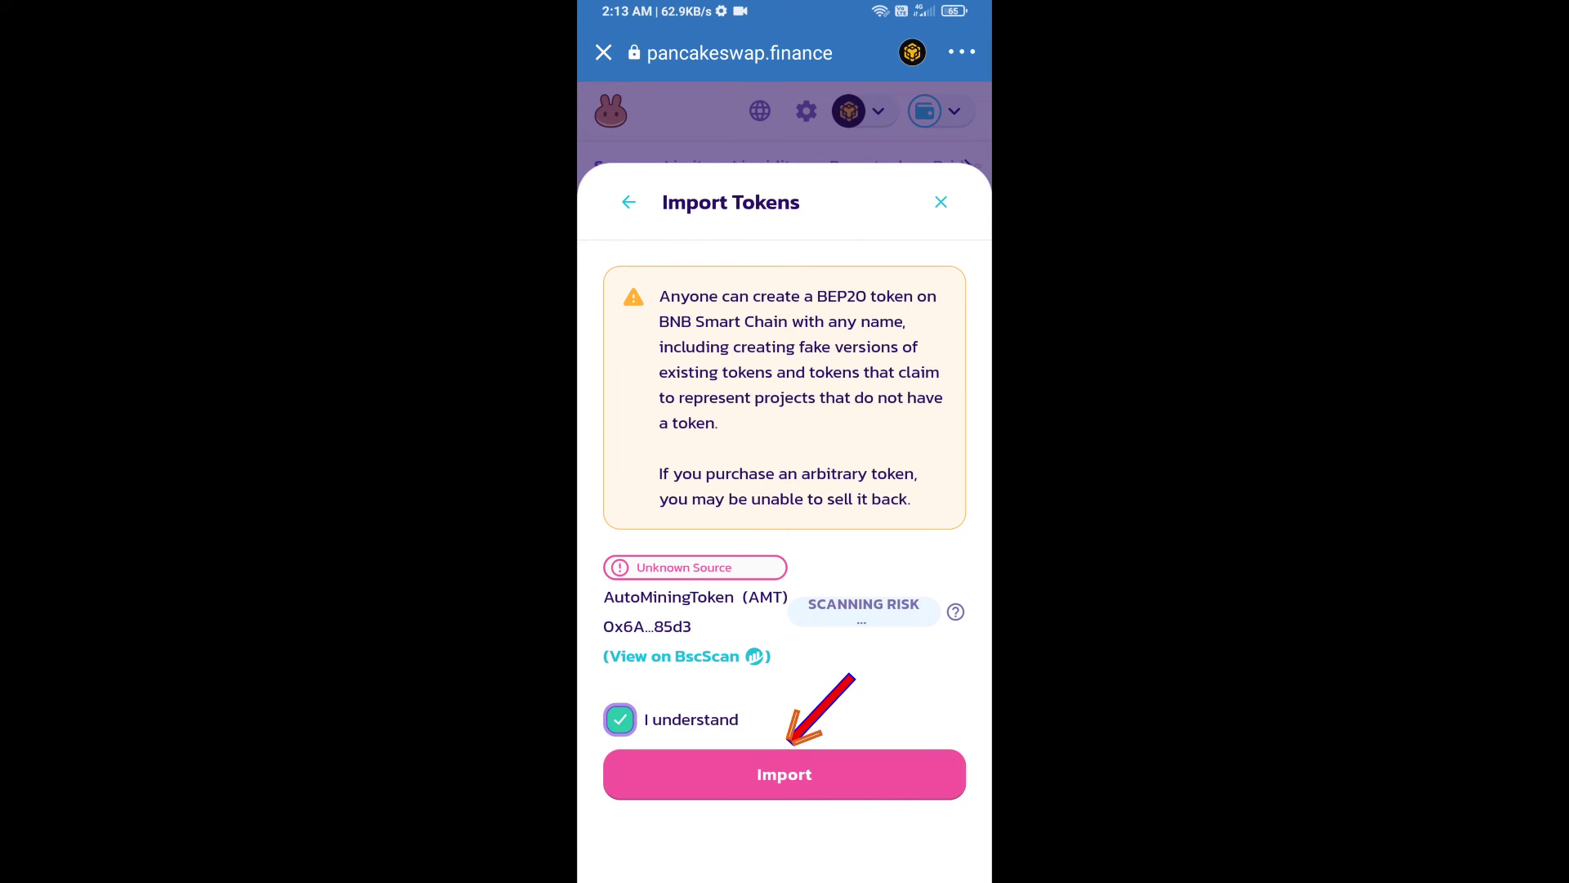
pyautogui.click(785, 774)
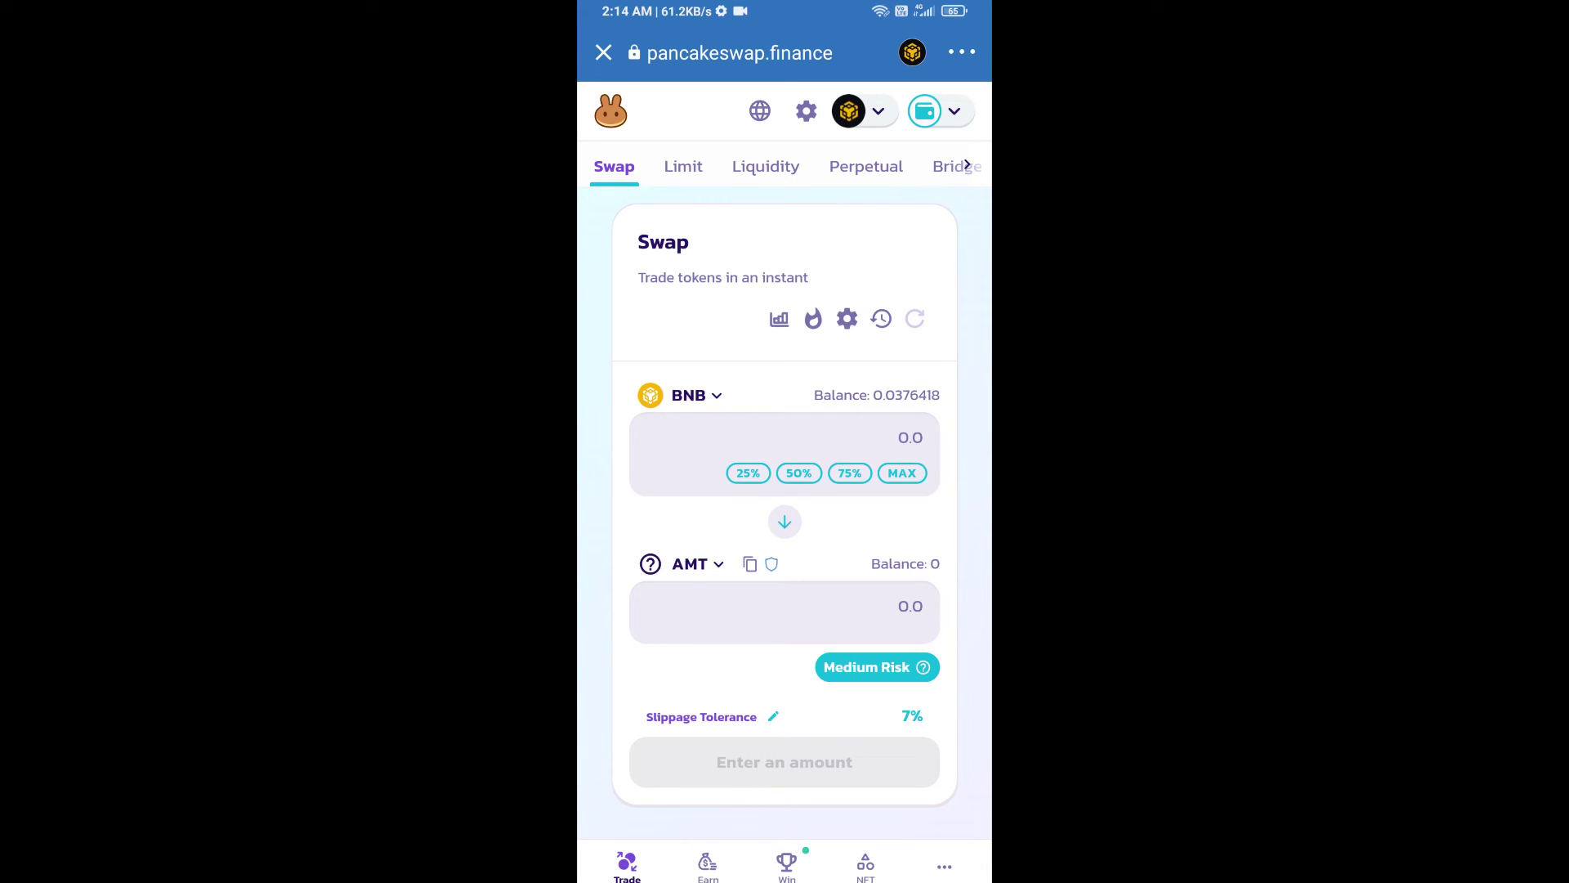
# Step: Set the BNB-to-AMT swap's slippage tolerance to 6% in PancakeSwap settings
pyautogui.click(847, 319)
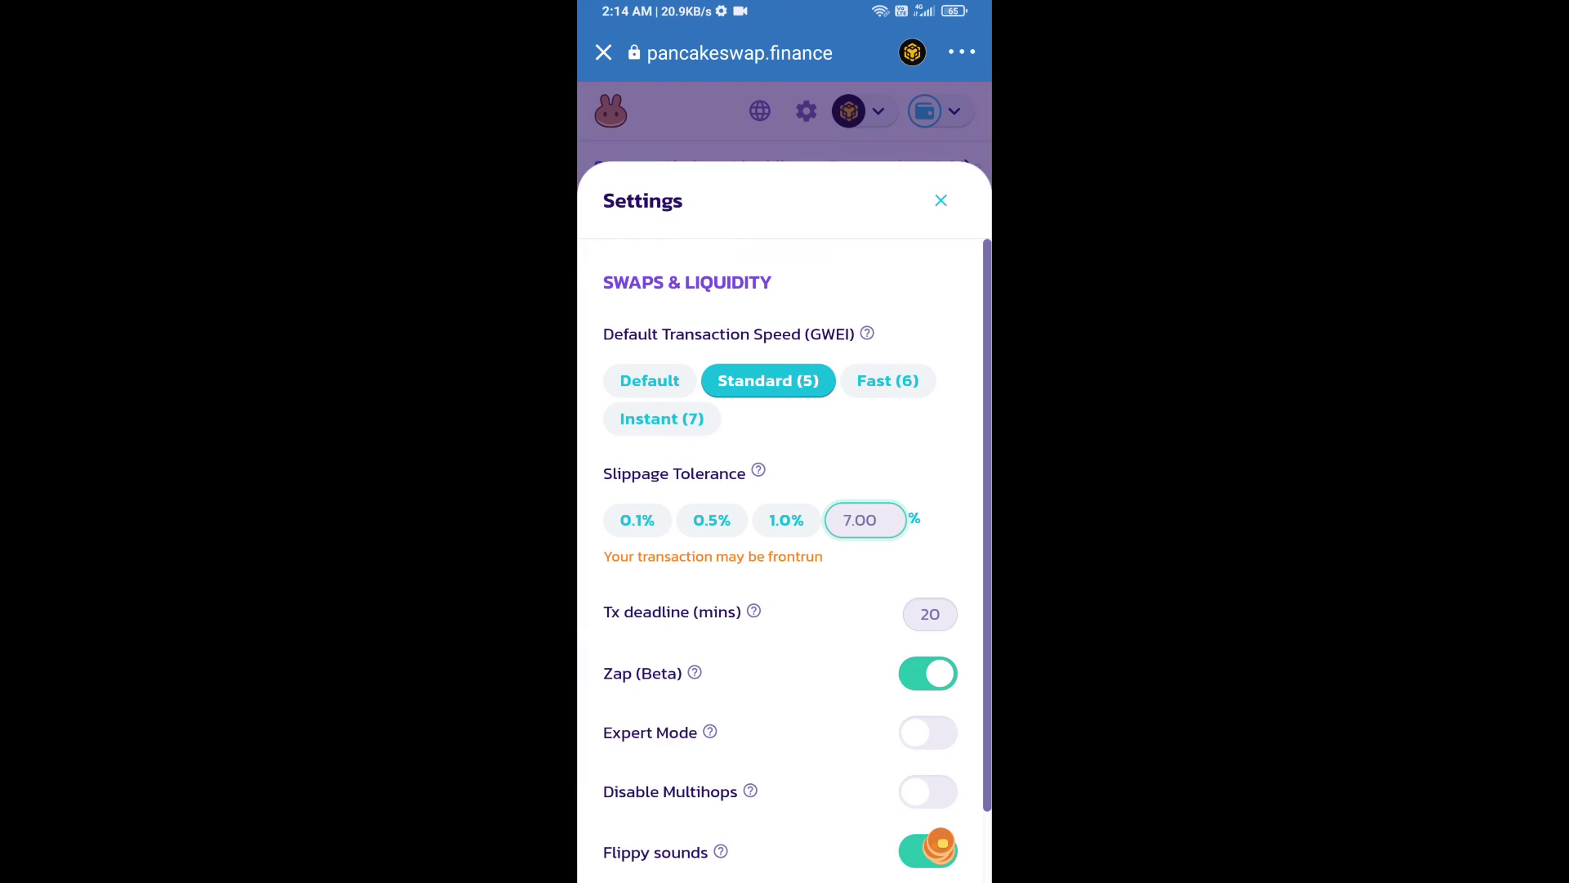
pyautogui.write('6')
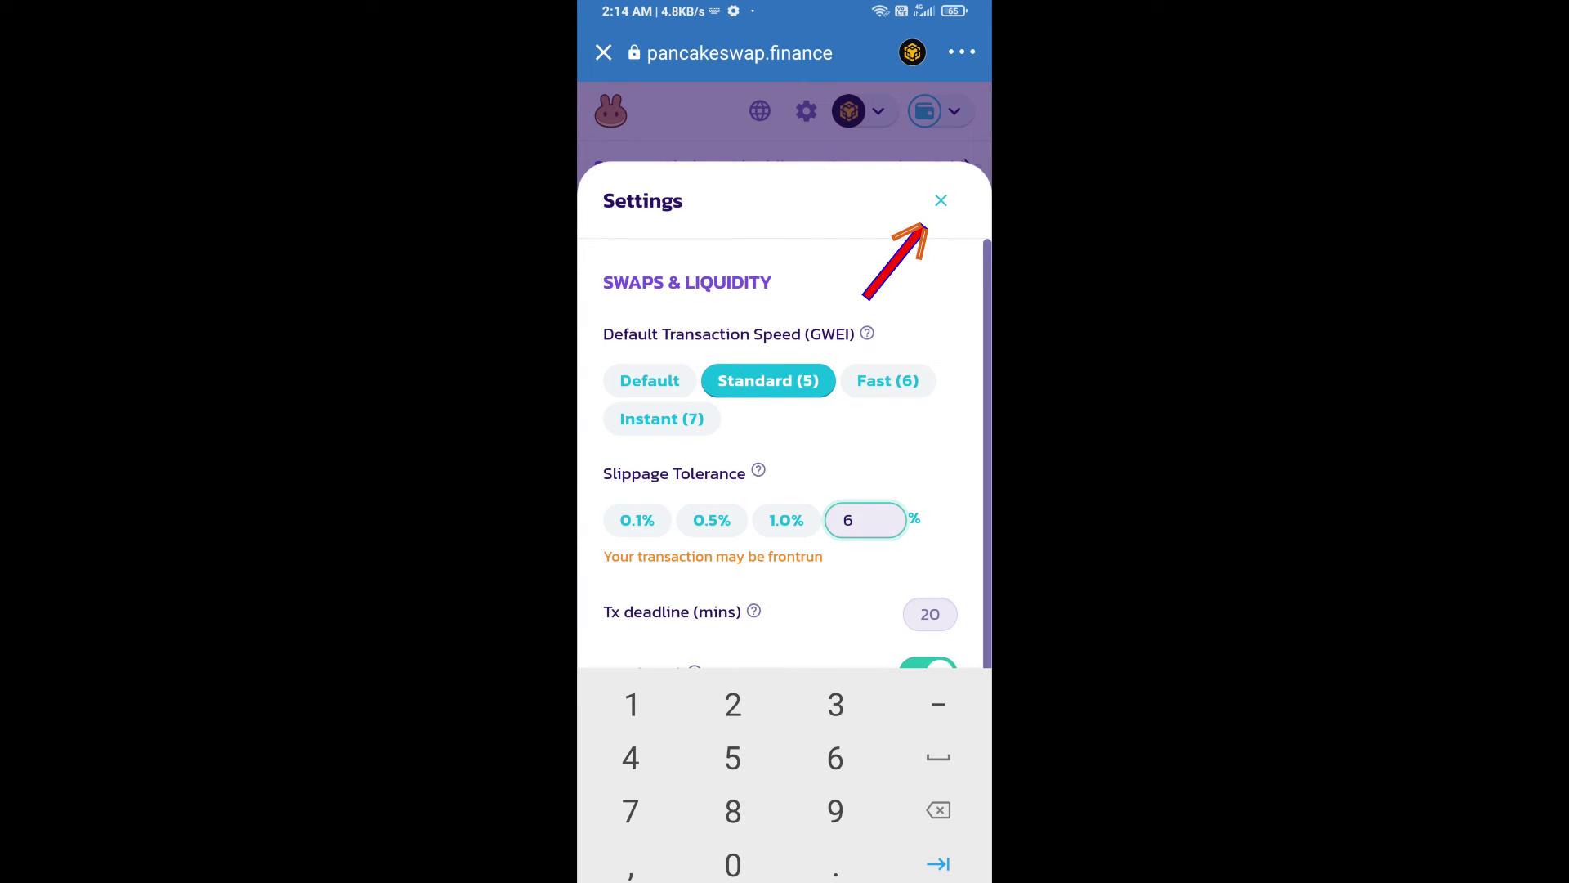
pyautogui.click(940, 201)
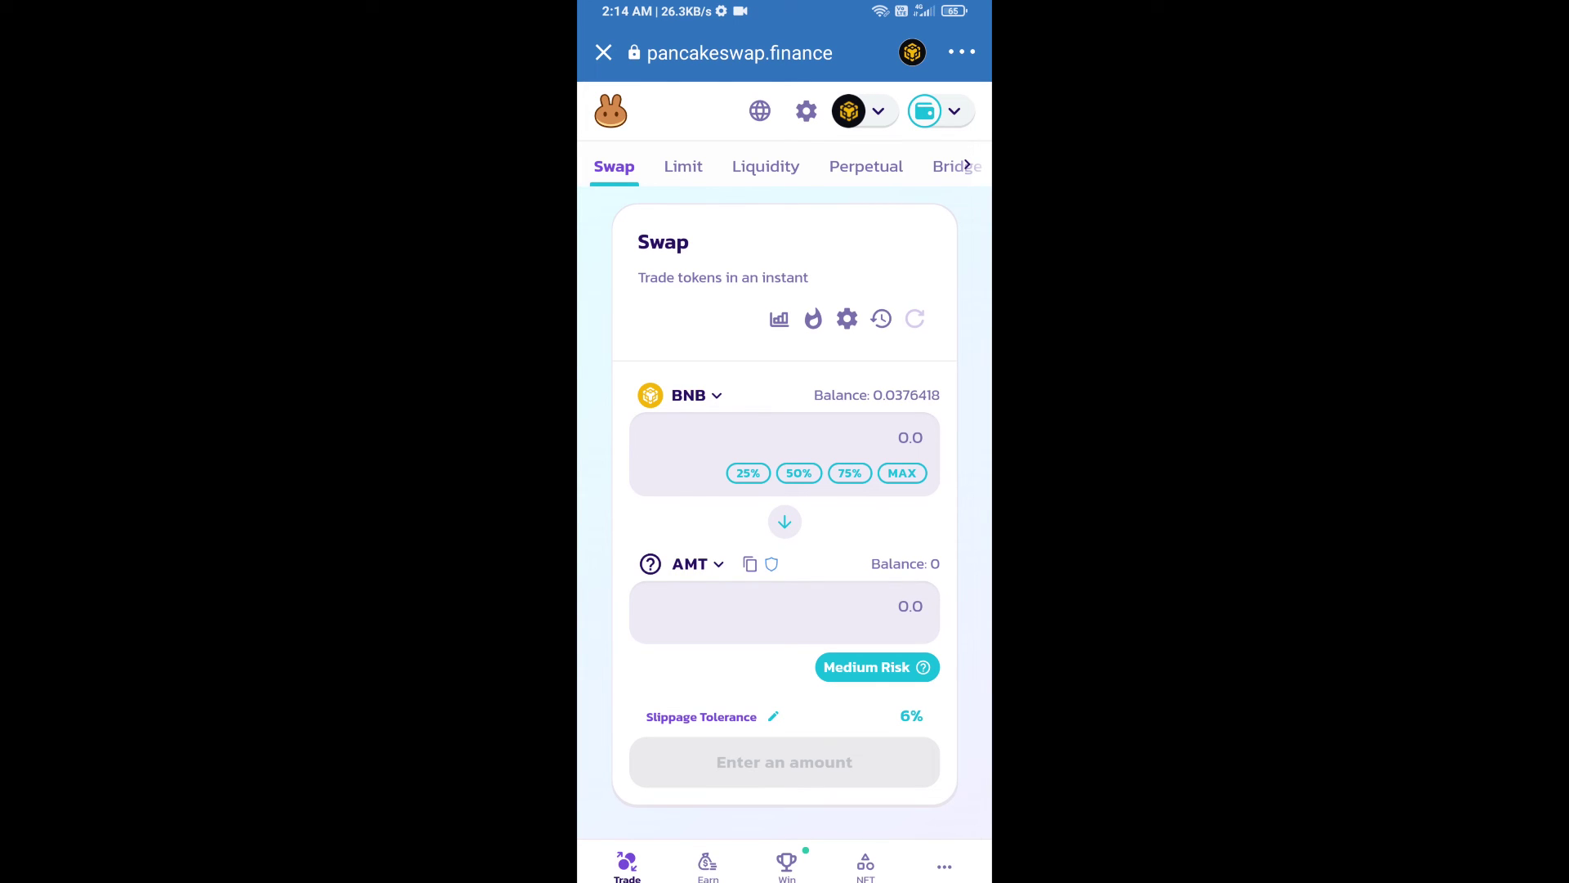
# Step: Request 0.005 AMT for BNB, accept the updated price, and approve the transaction
pyautogui.click(784, 605)
pyautogui.write('0.00')
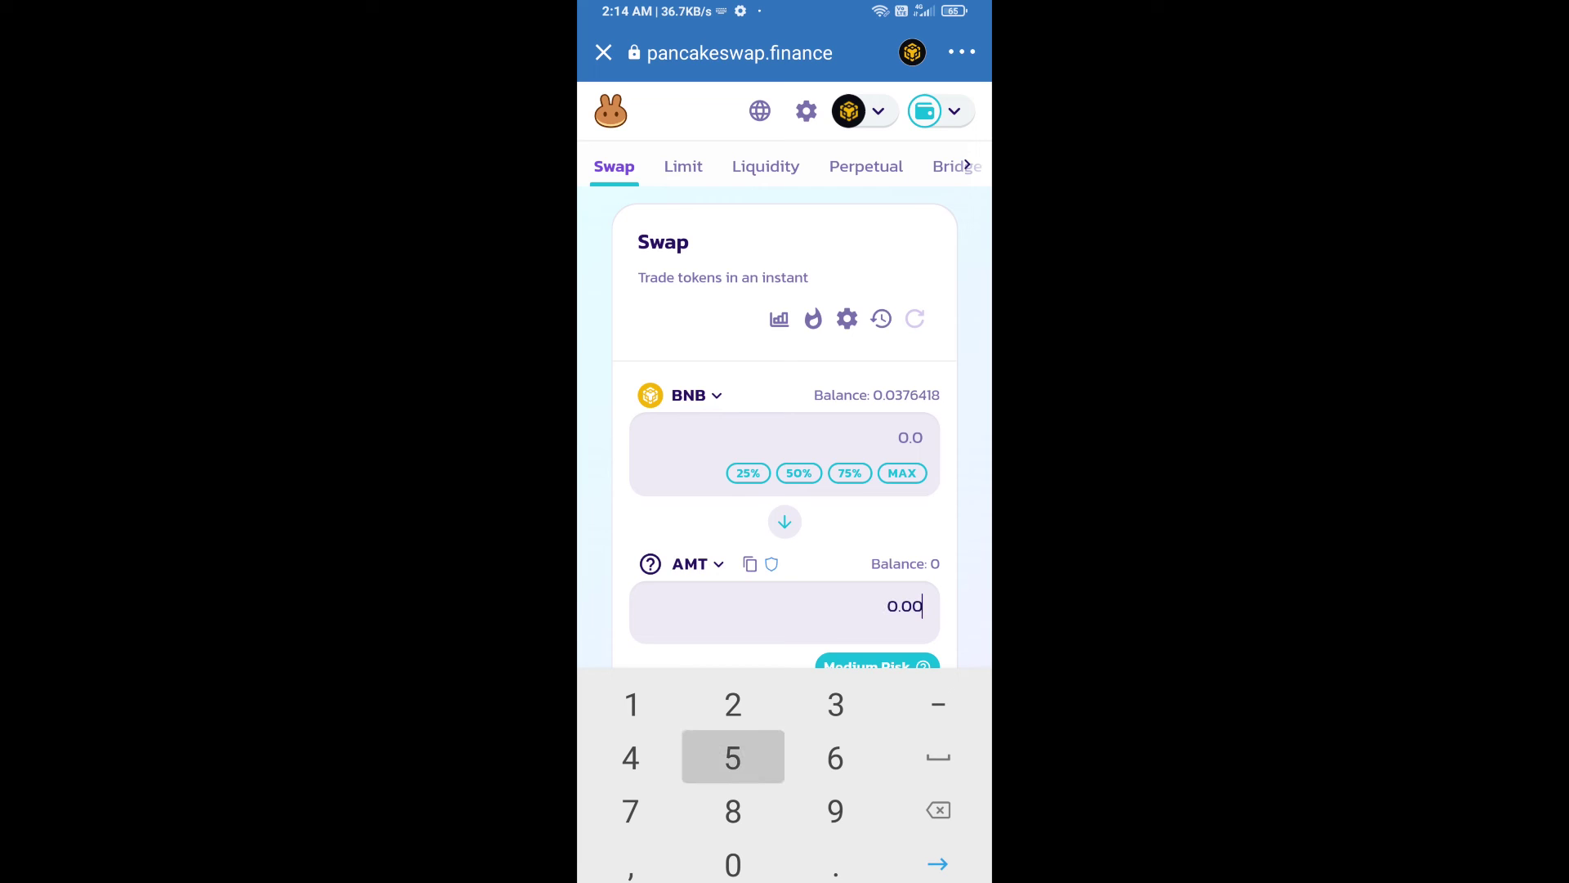
pyautogui.write('5')
pyautogui.scroll(-3, 785, 369)
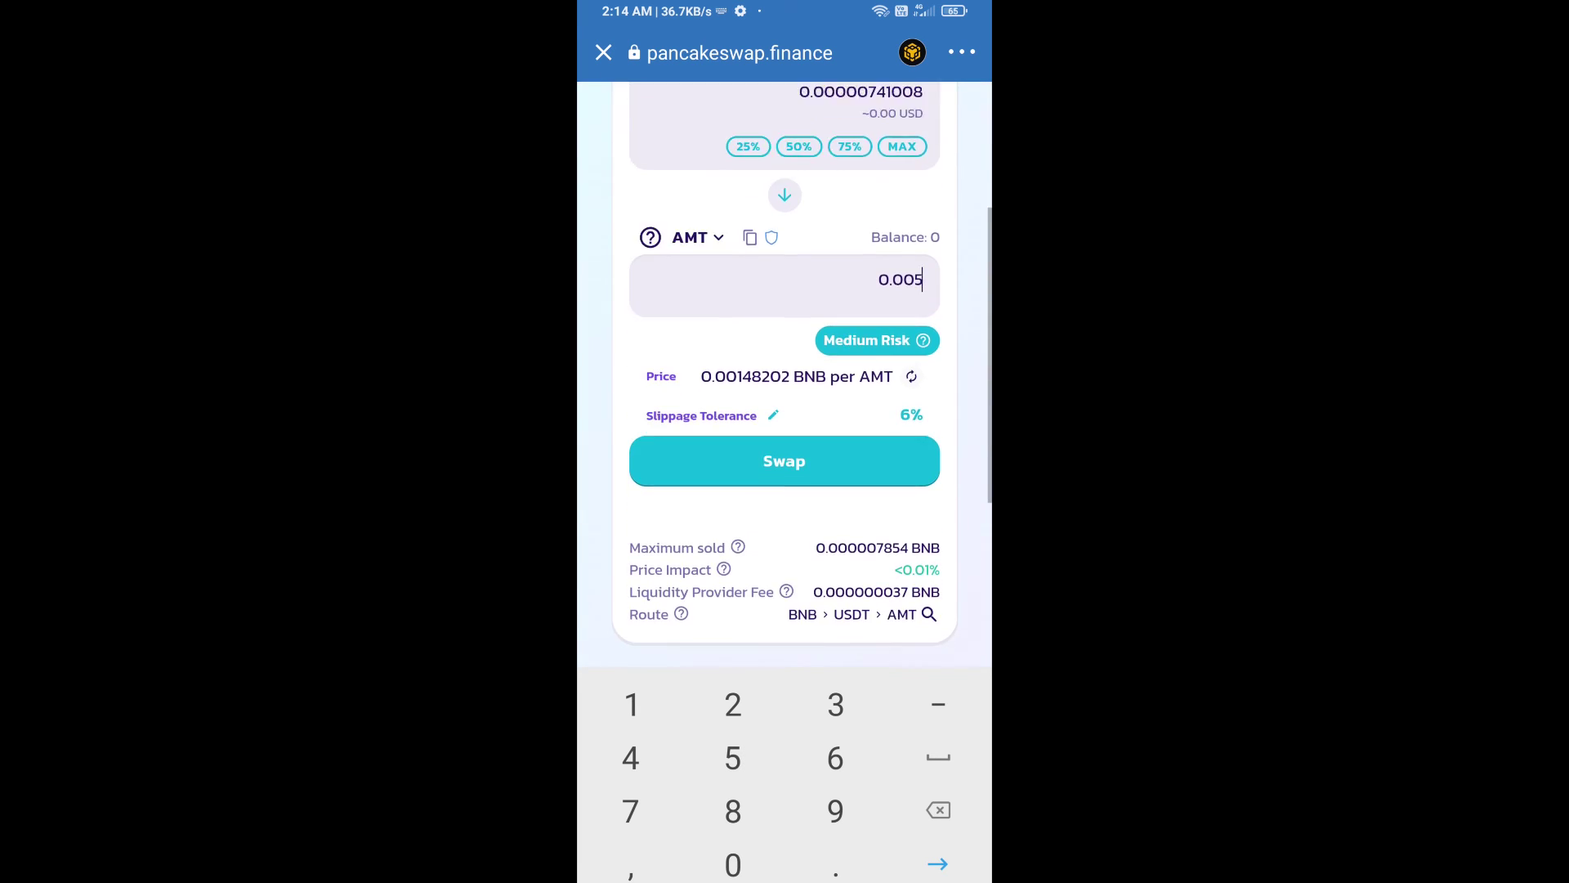
pyautogui.scroll(-3, 785, 368)
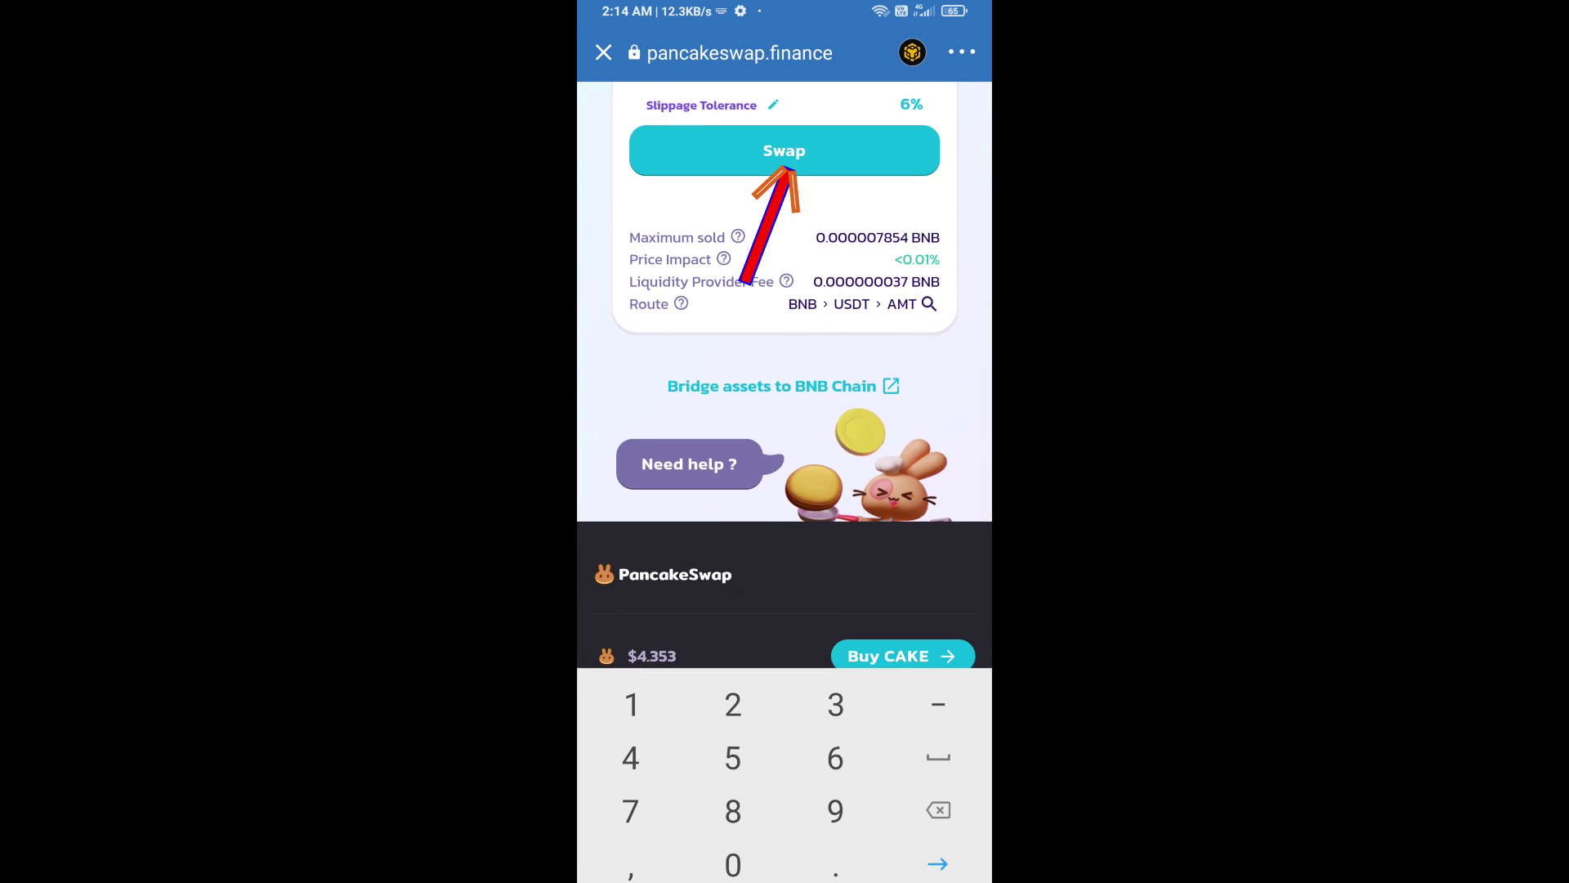
pyautogui.click(785, 149)
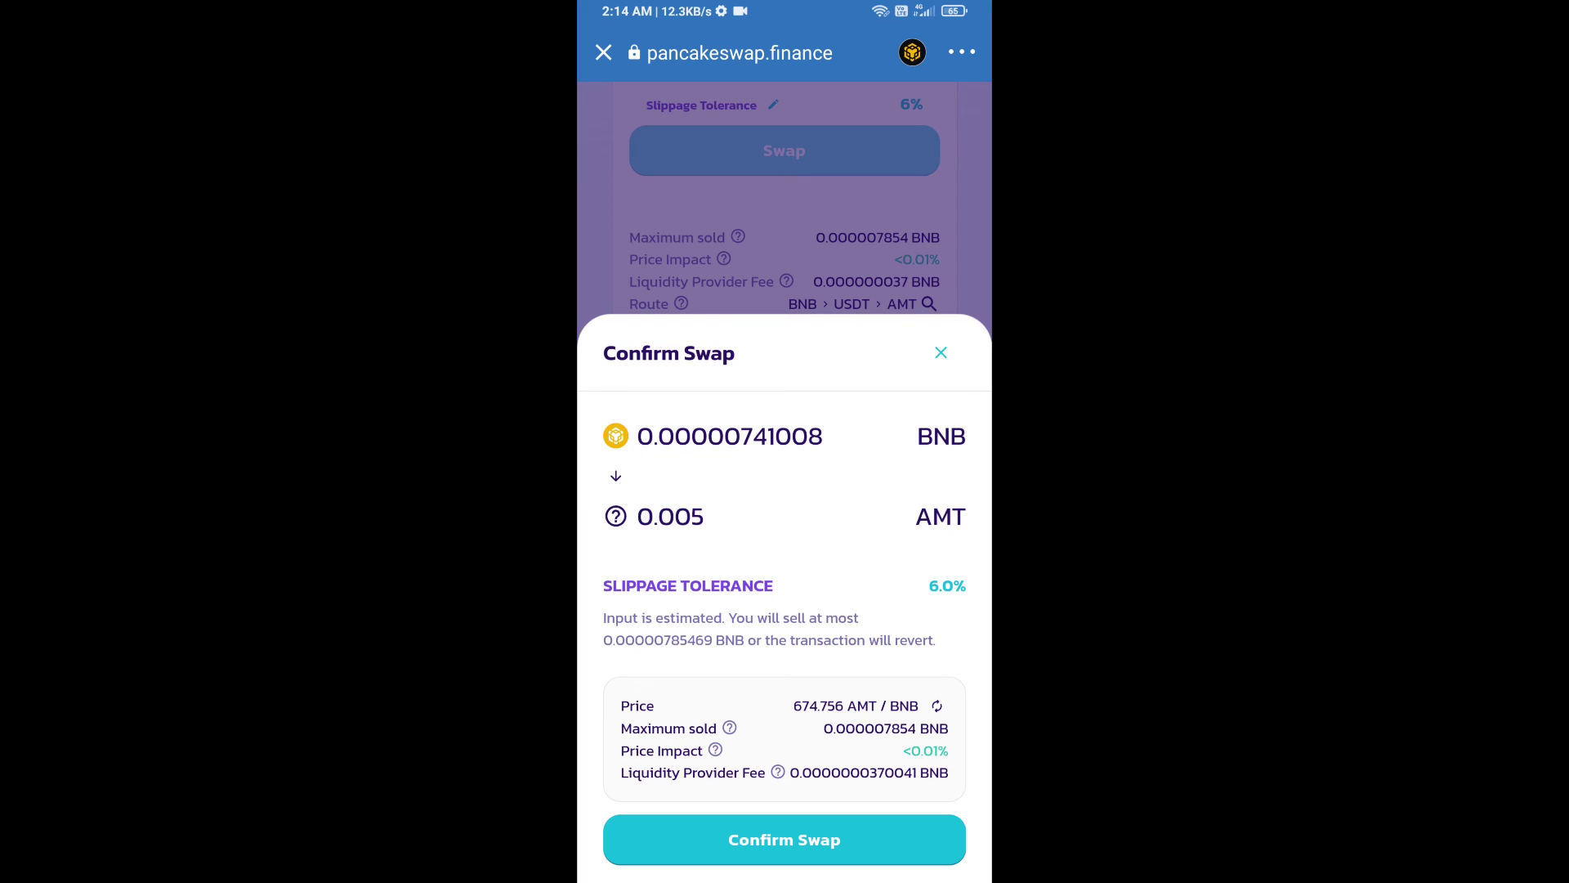
pyautogui.click(903, 479)
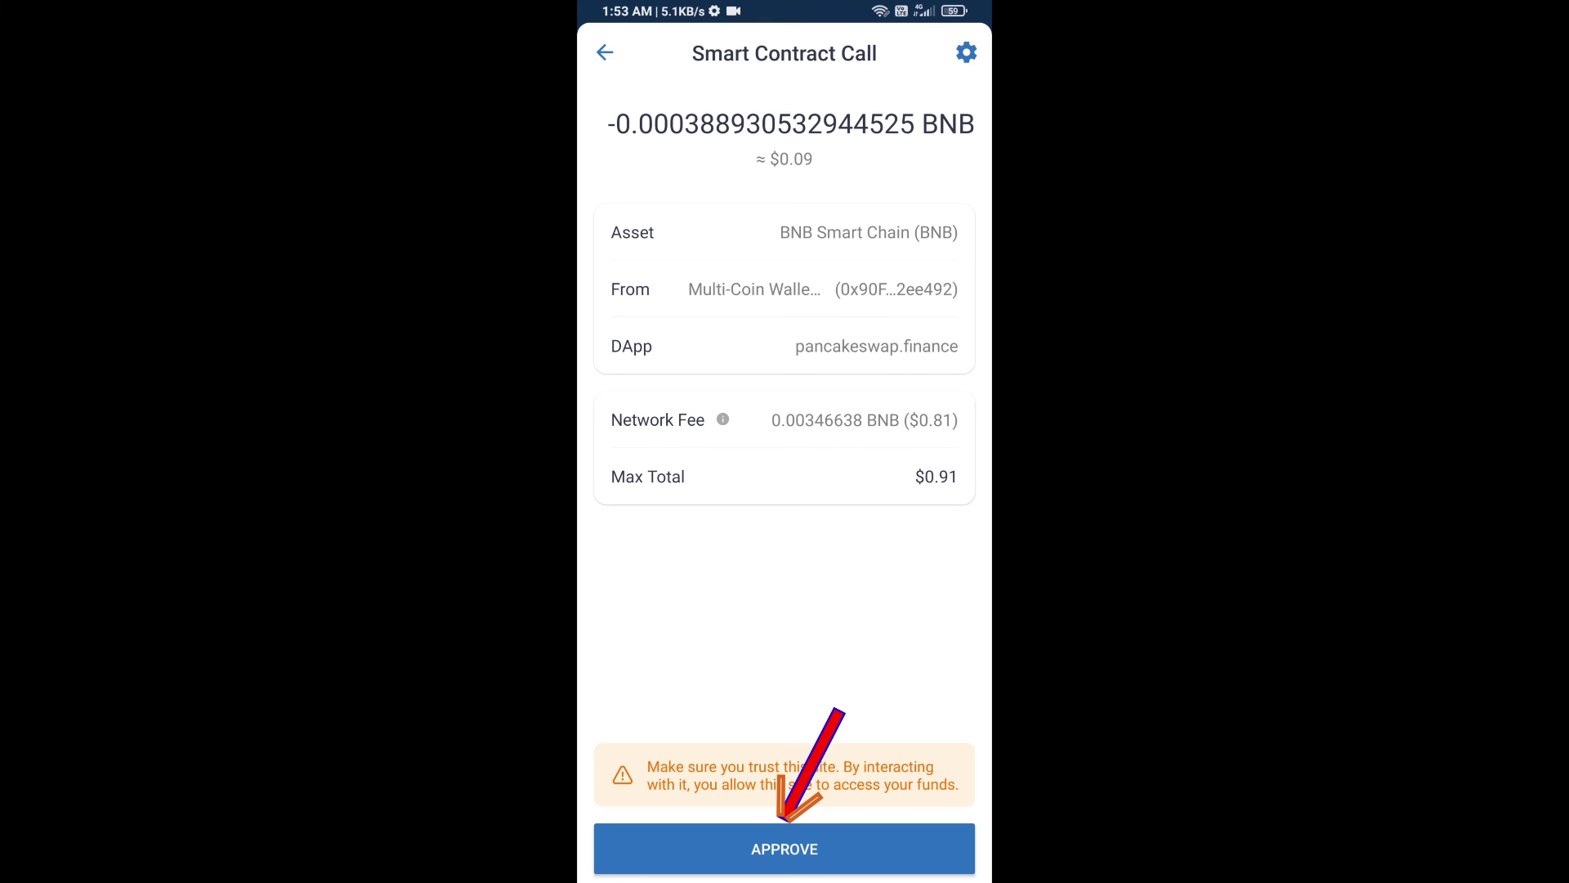
pyautogui.click(786, 848)
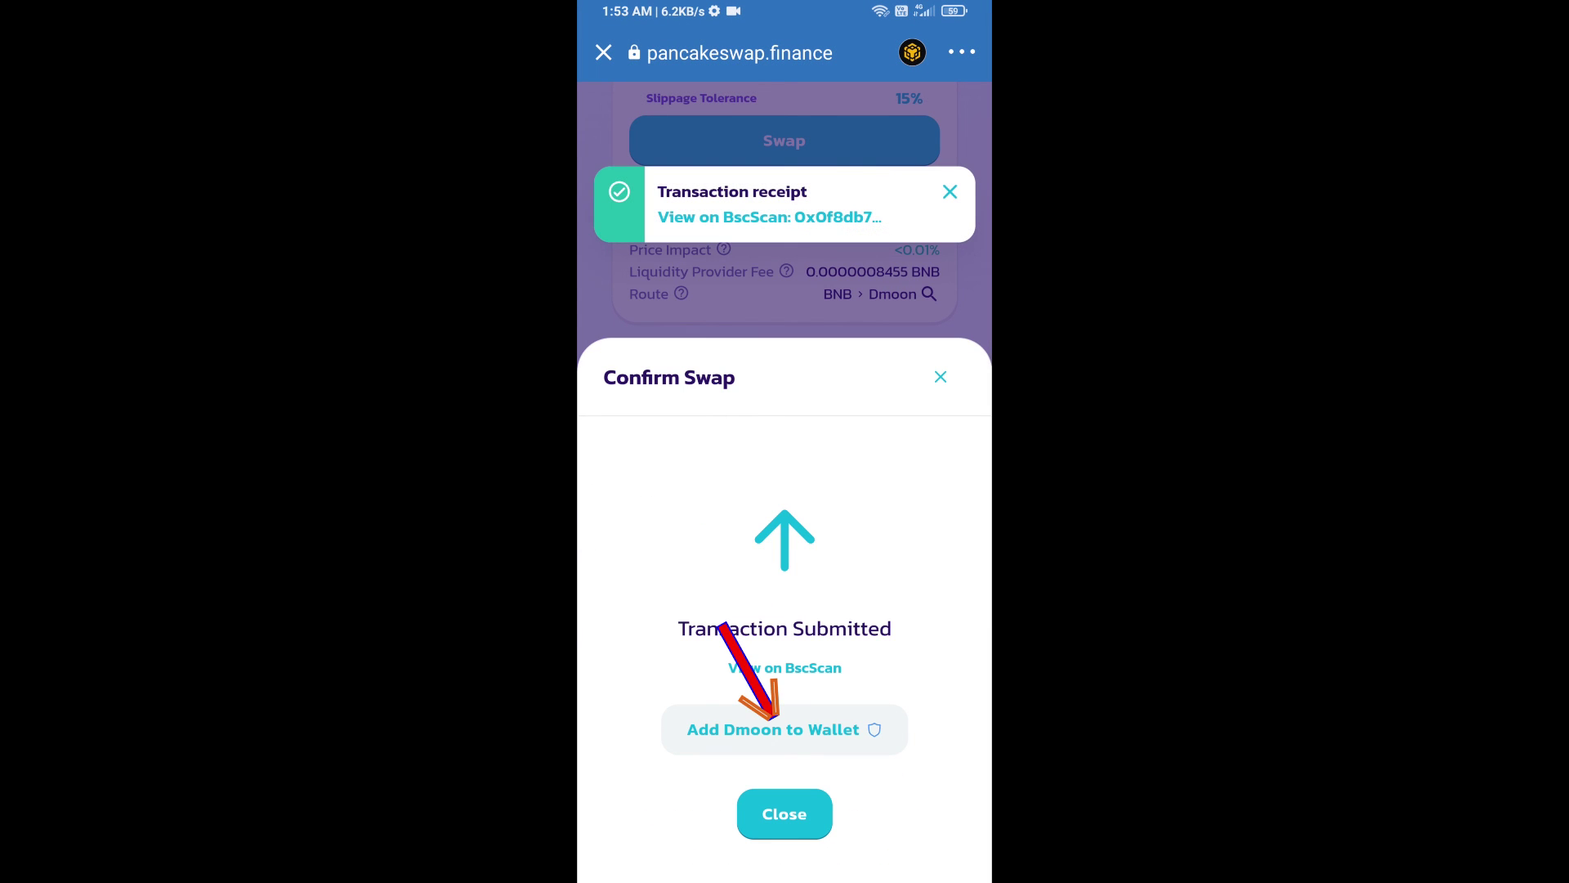
# Step: Choose Add to Wallet on the Transaction Submitted sheet for the purchased token
pyautogui.click(772, 728)
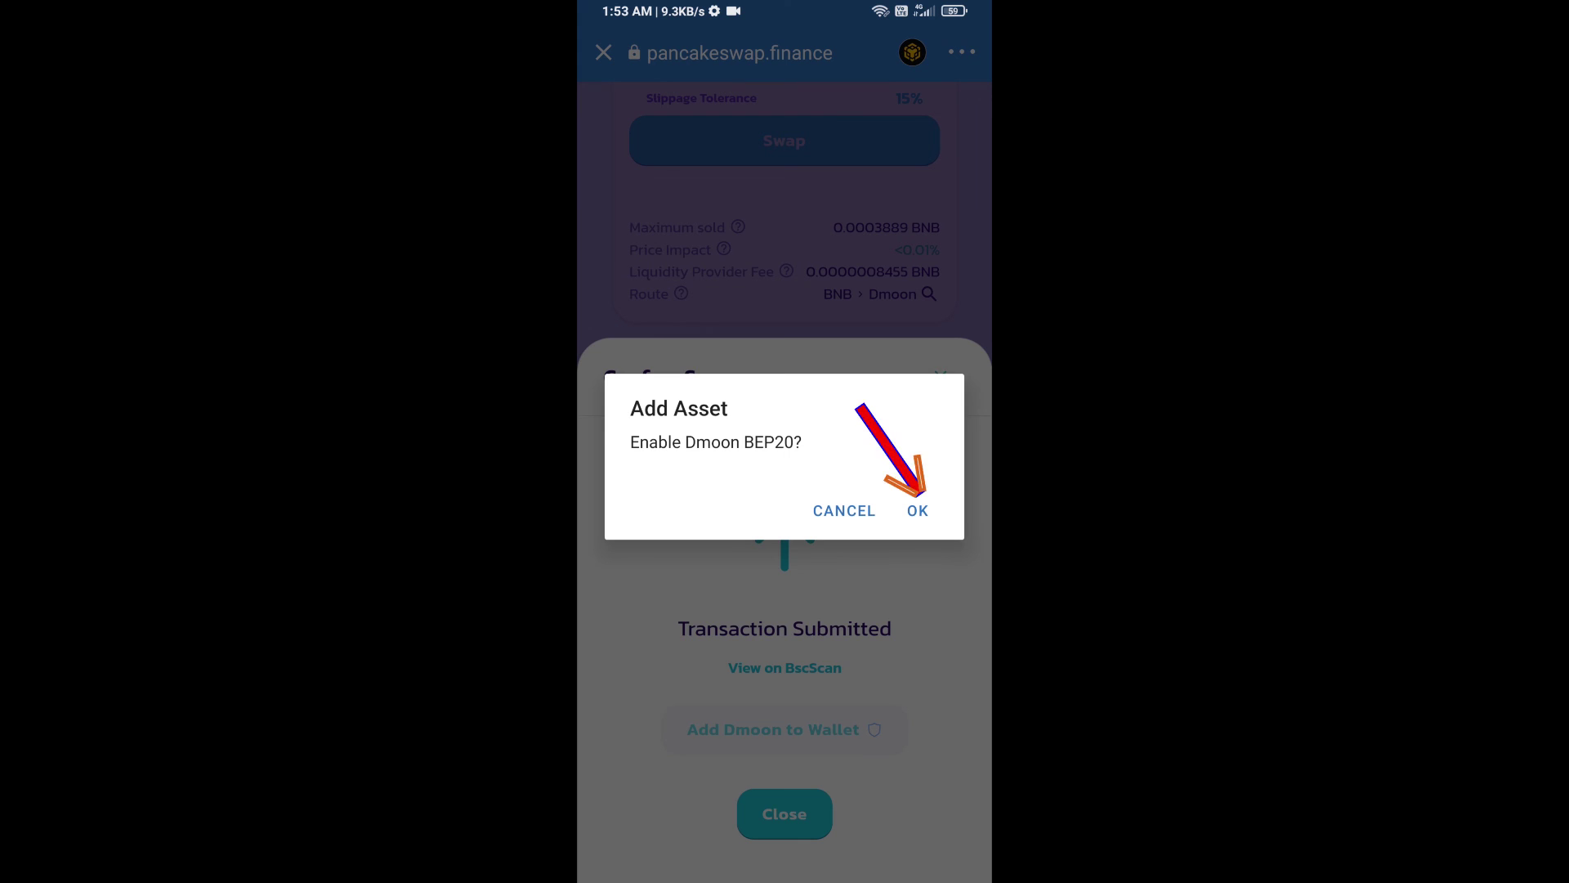